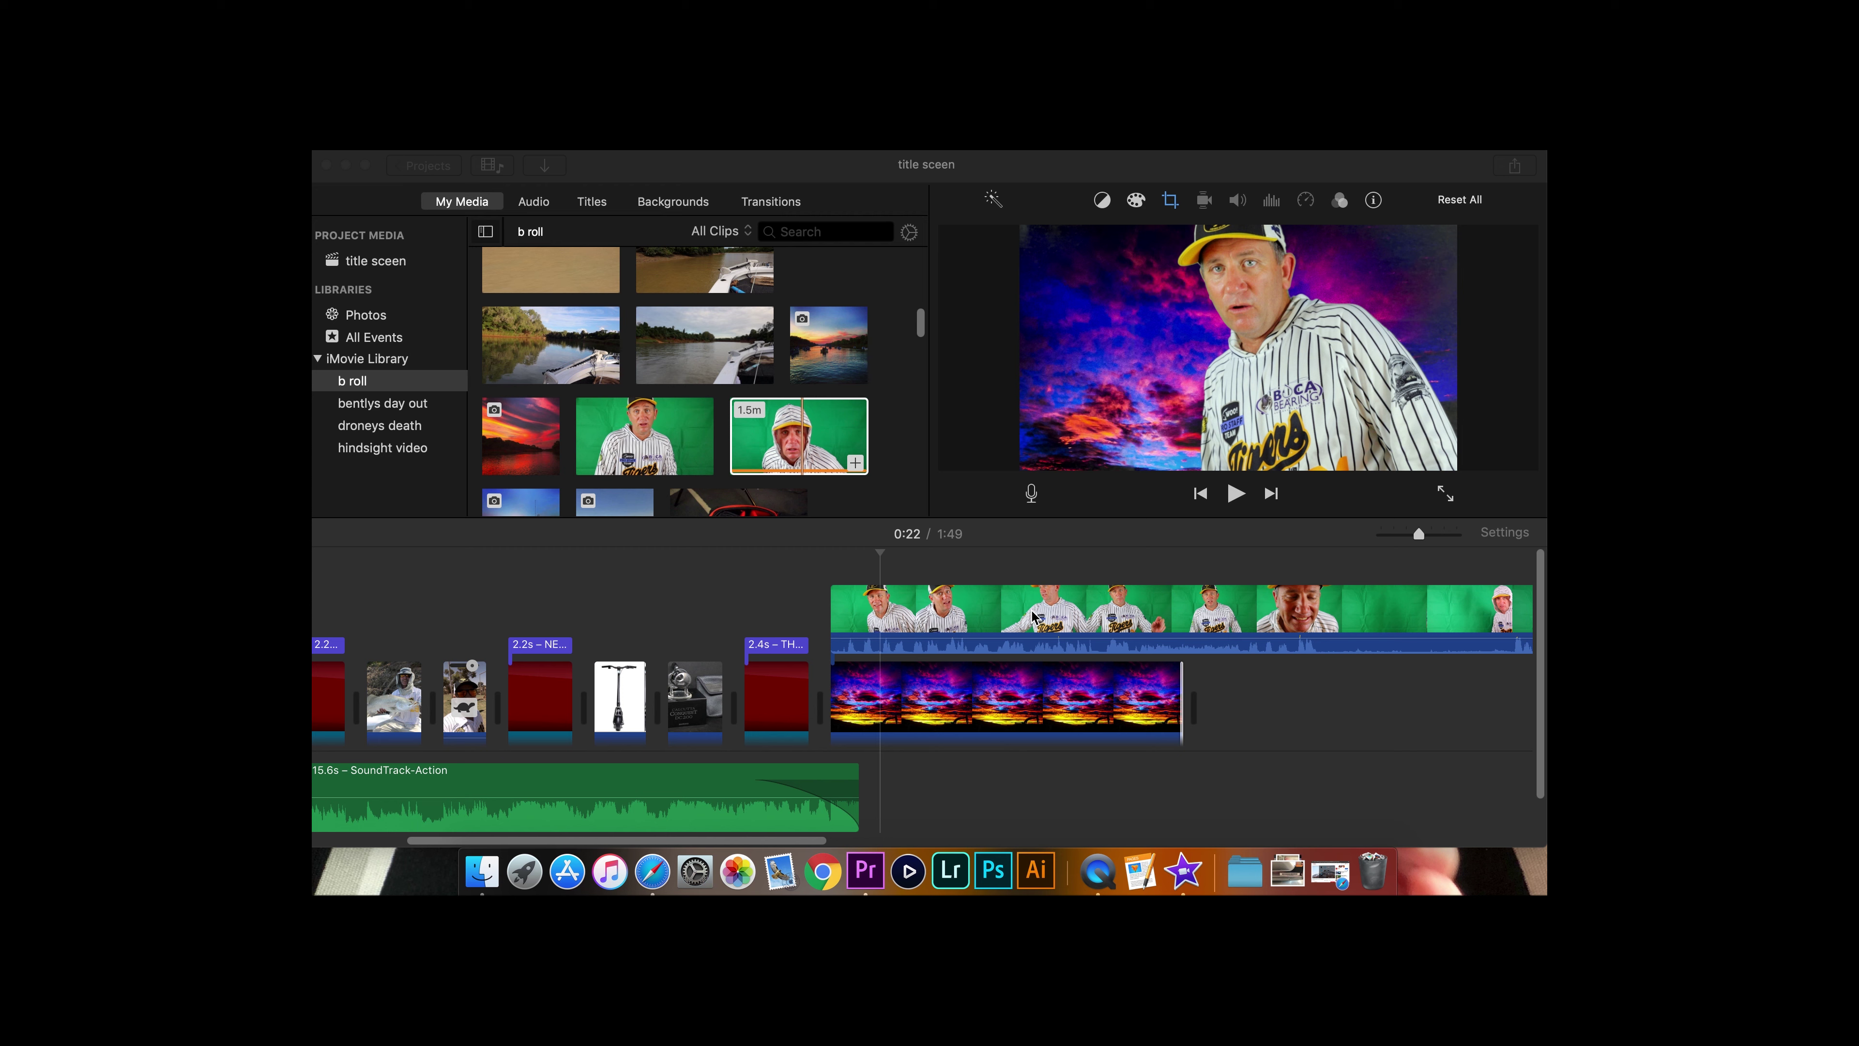
# Select the striped-jersey man's clip and show its Green/Blue Screen overlay settings.
pyautogui.click(909, 636)
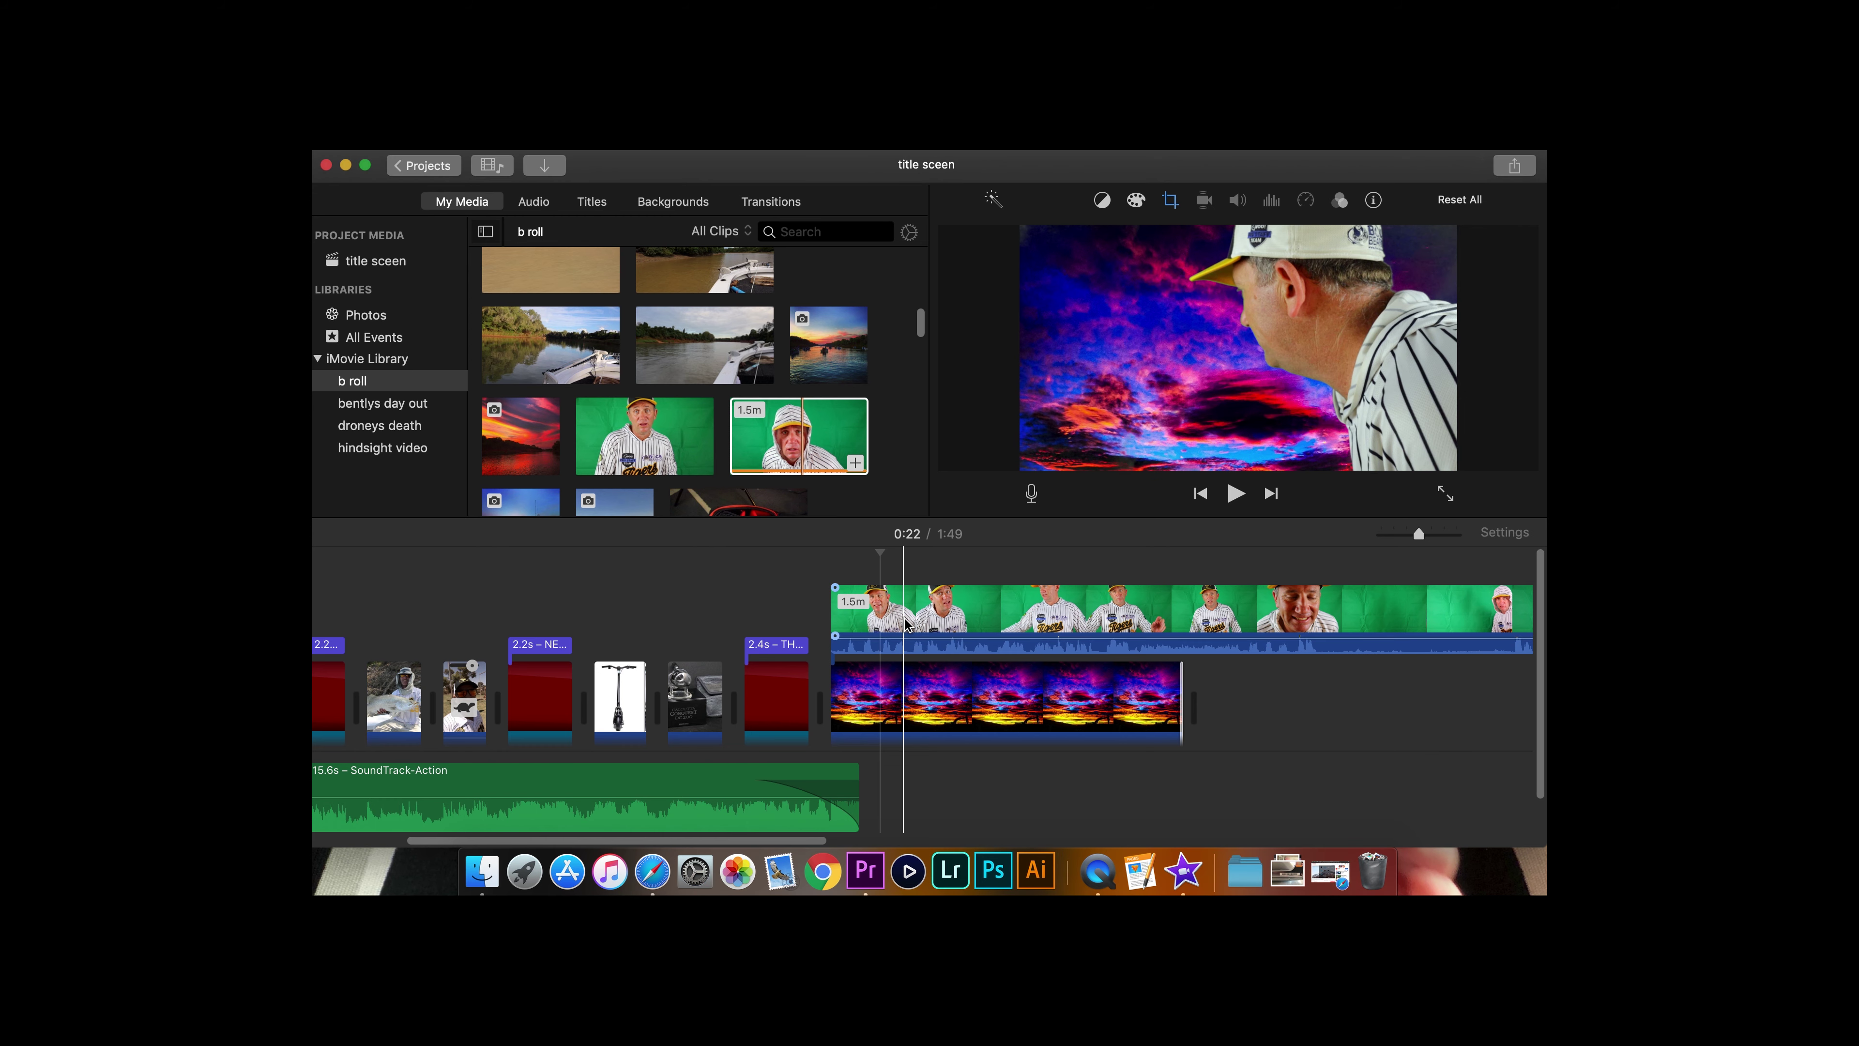
pyautogui.click(908, 621)
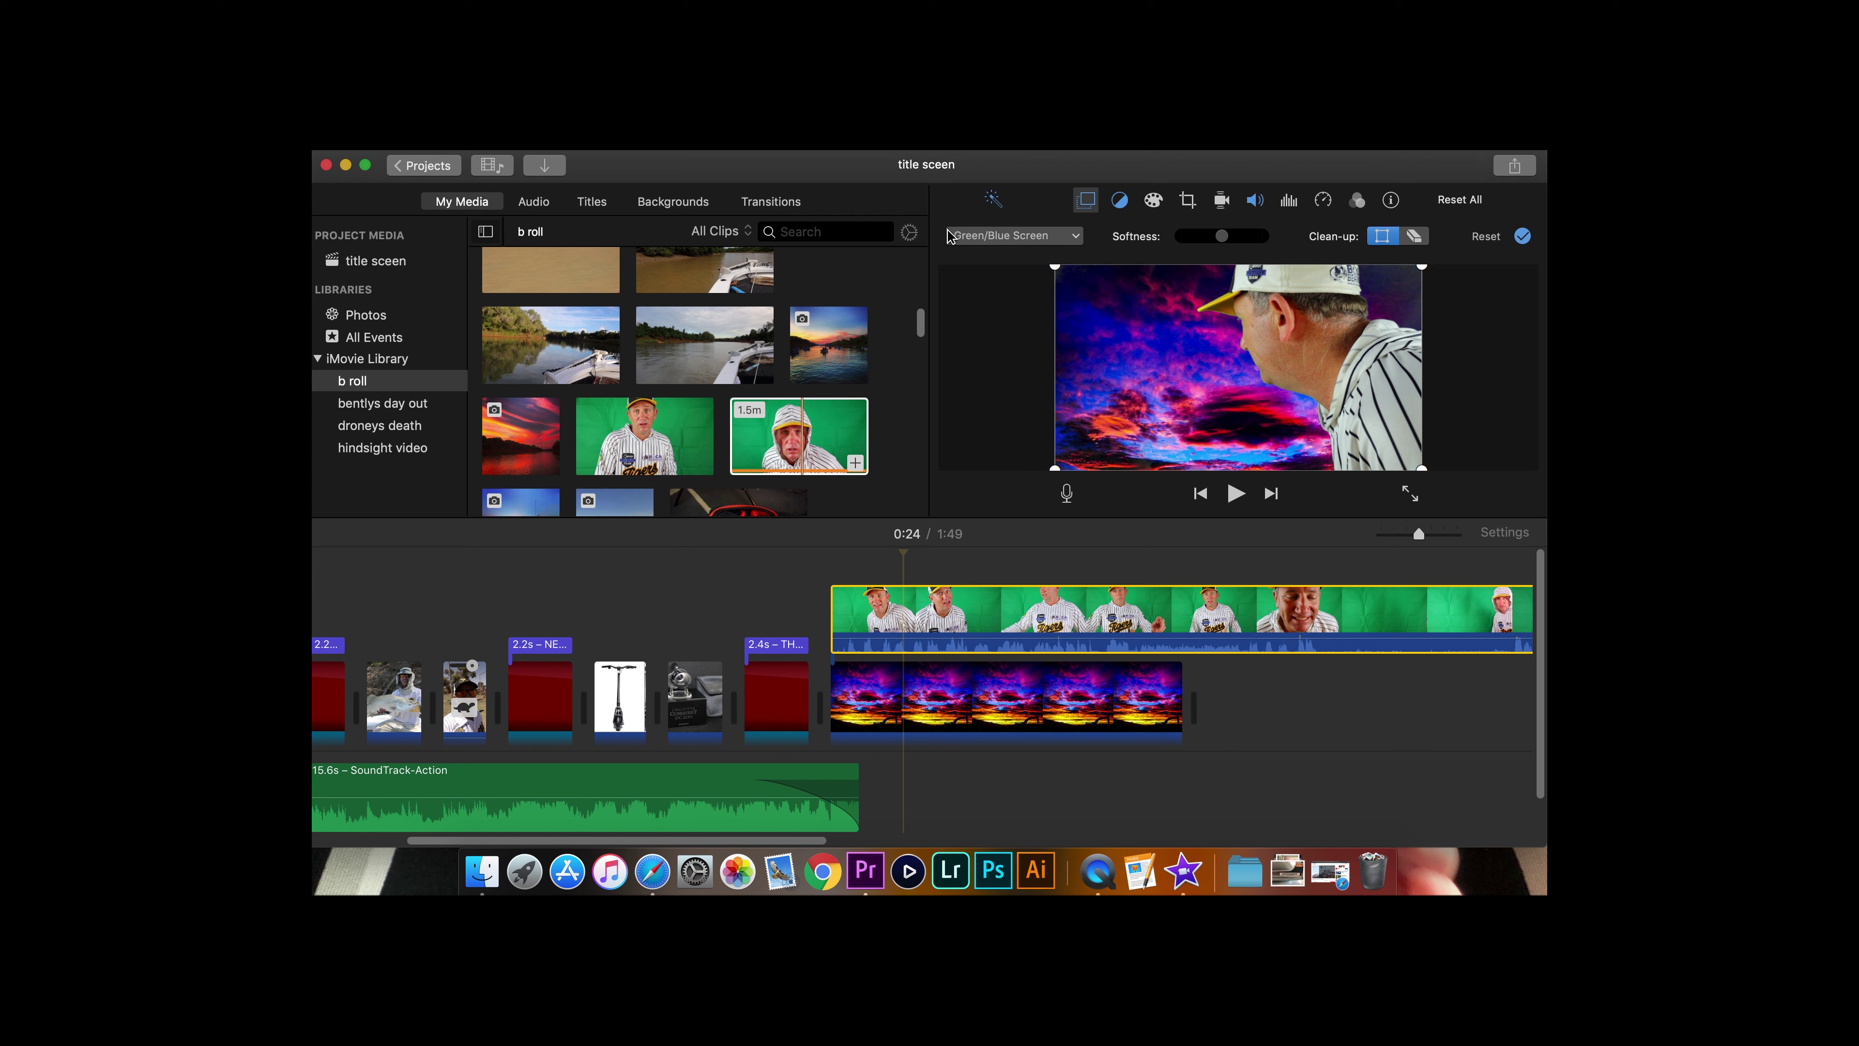
# Try the Cutaway overlay style, revert to Green/Blue Screen, then select the preceding title clip.
pyautogui.click(1076, 237)
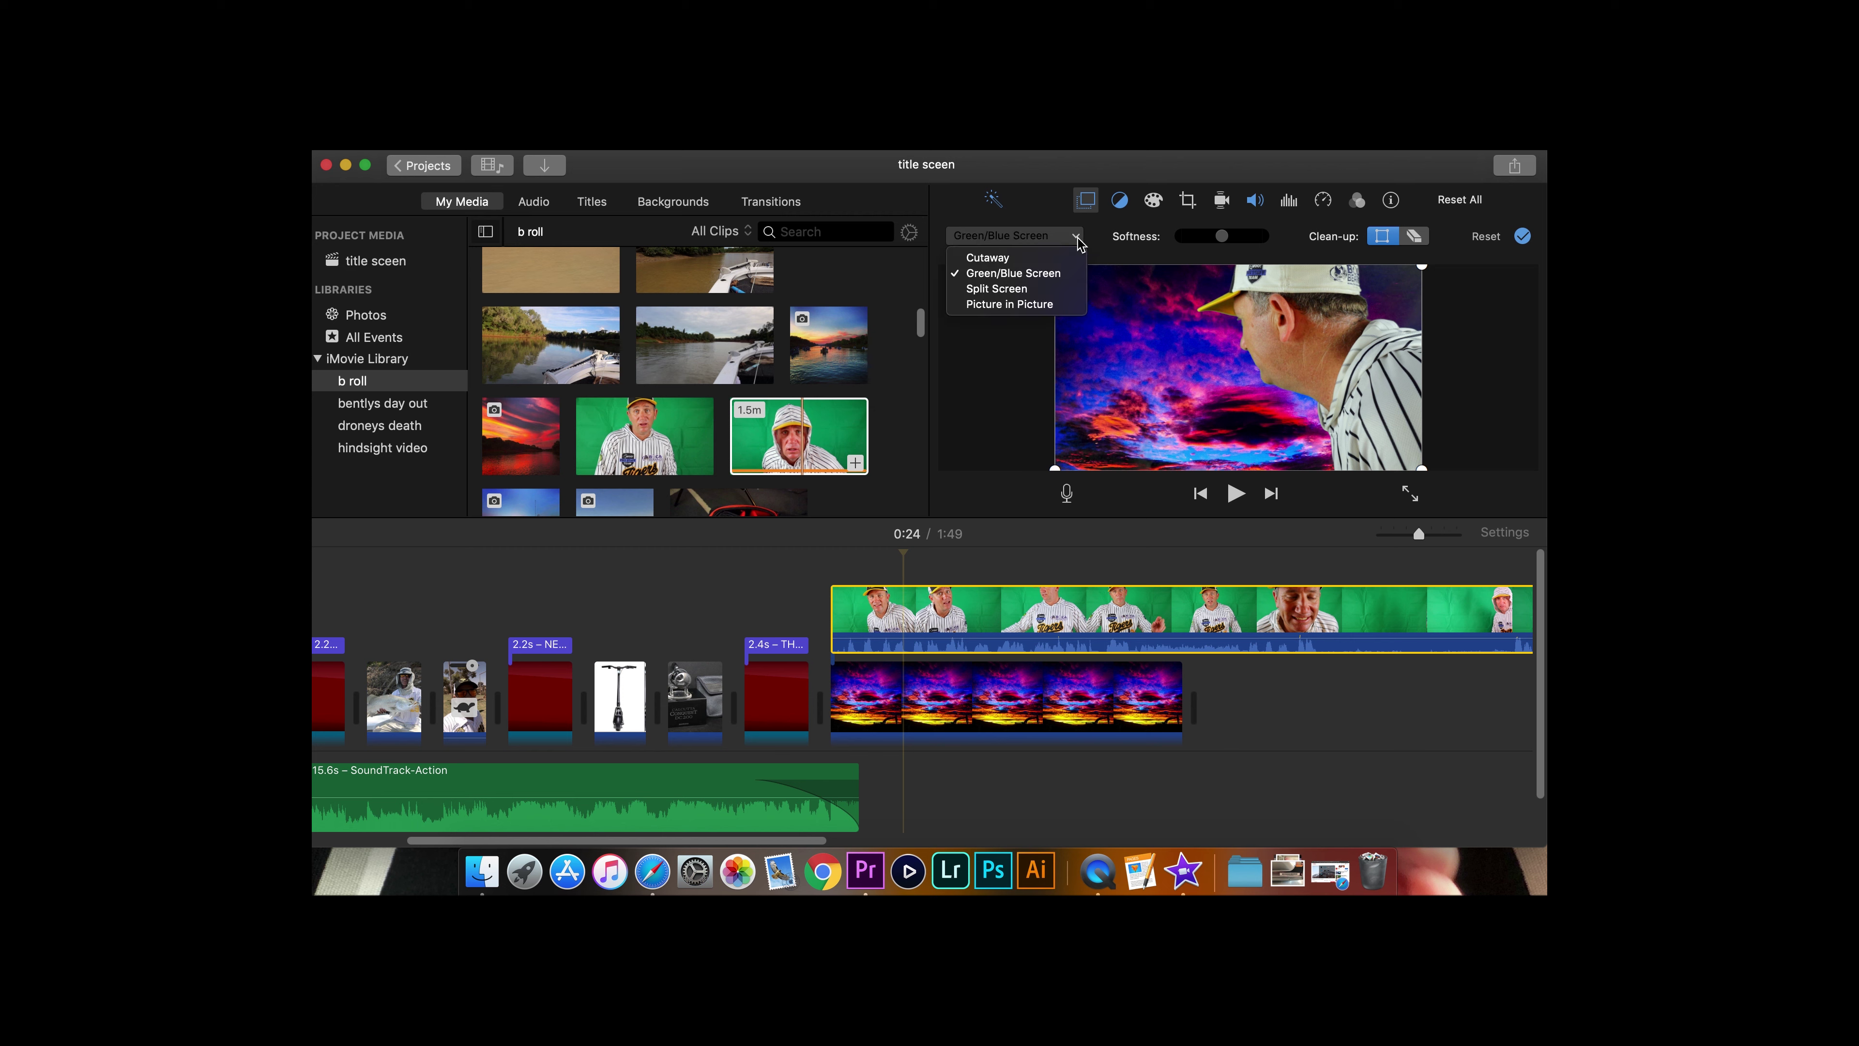
pyautogui.click(1063, 258)
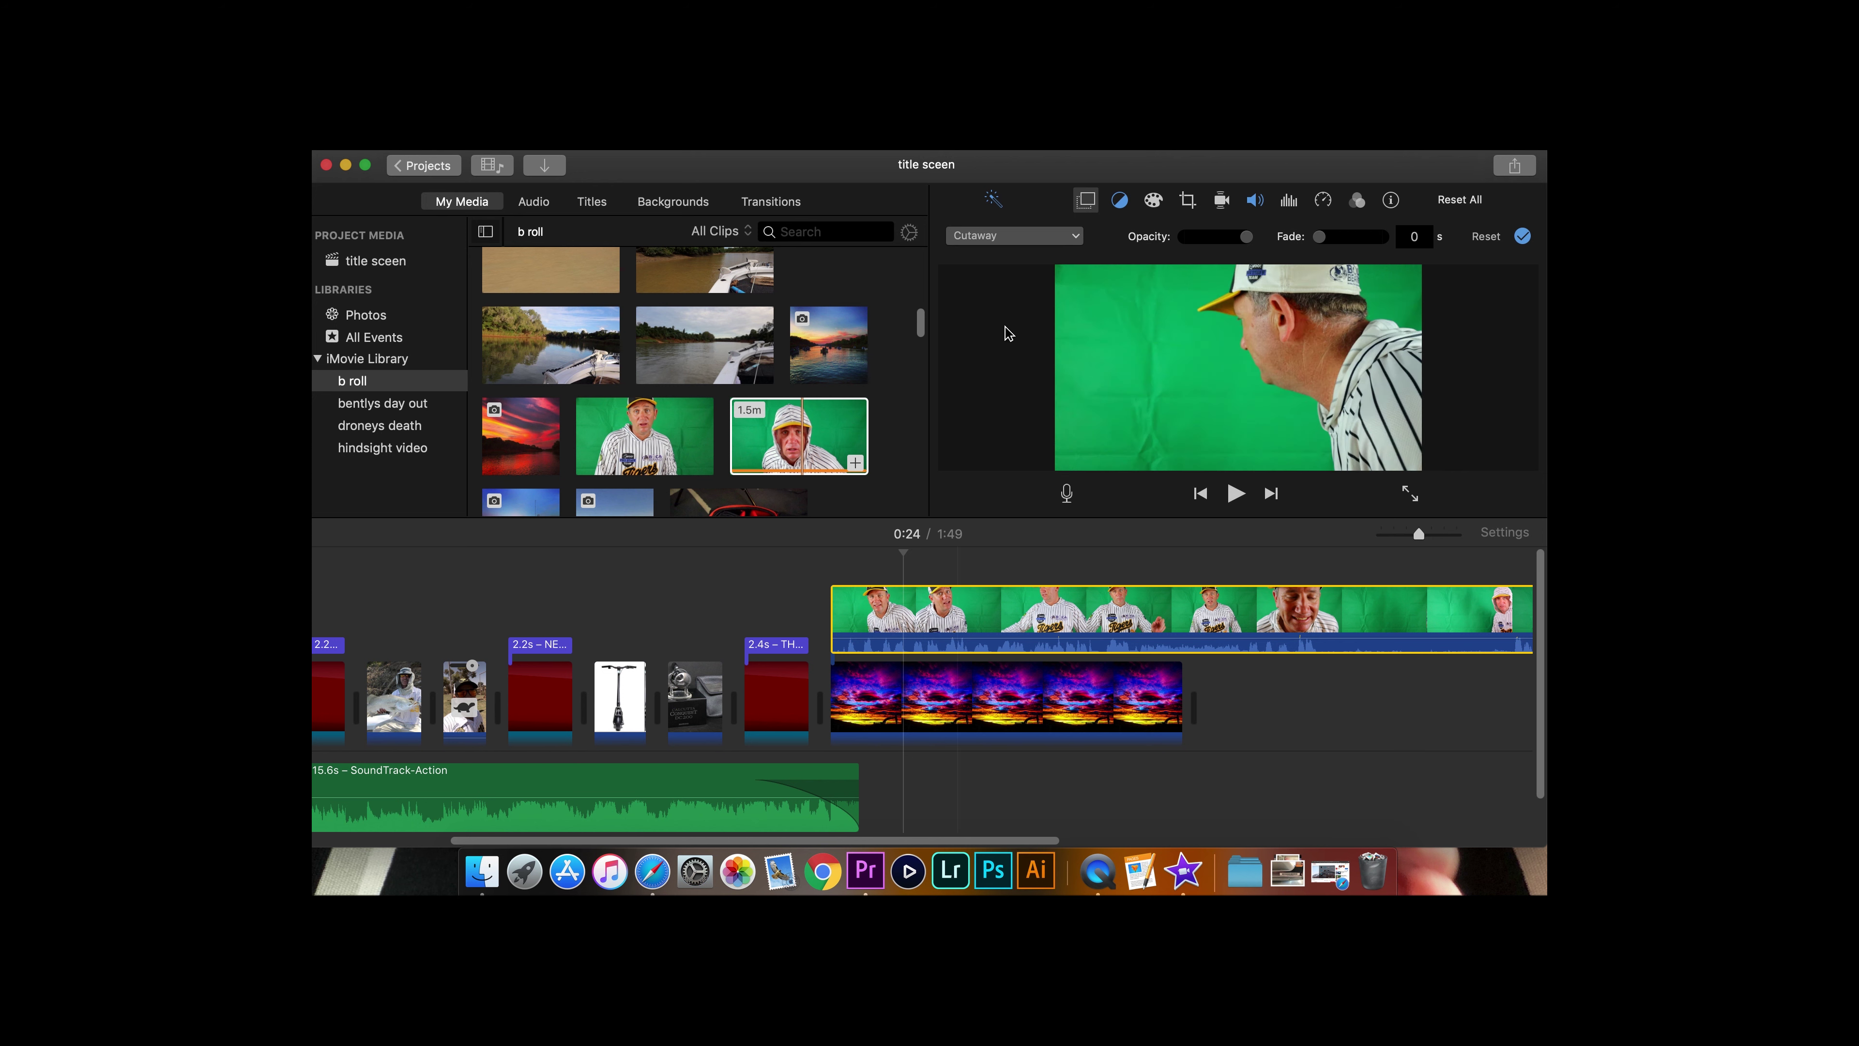
pyautogui.click(1075, 237)
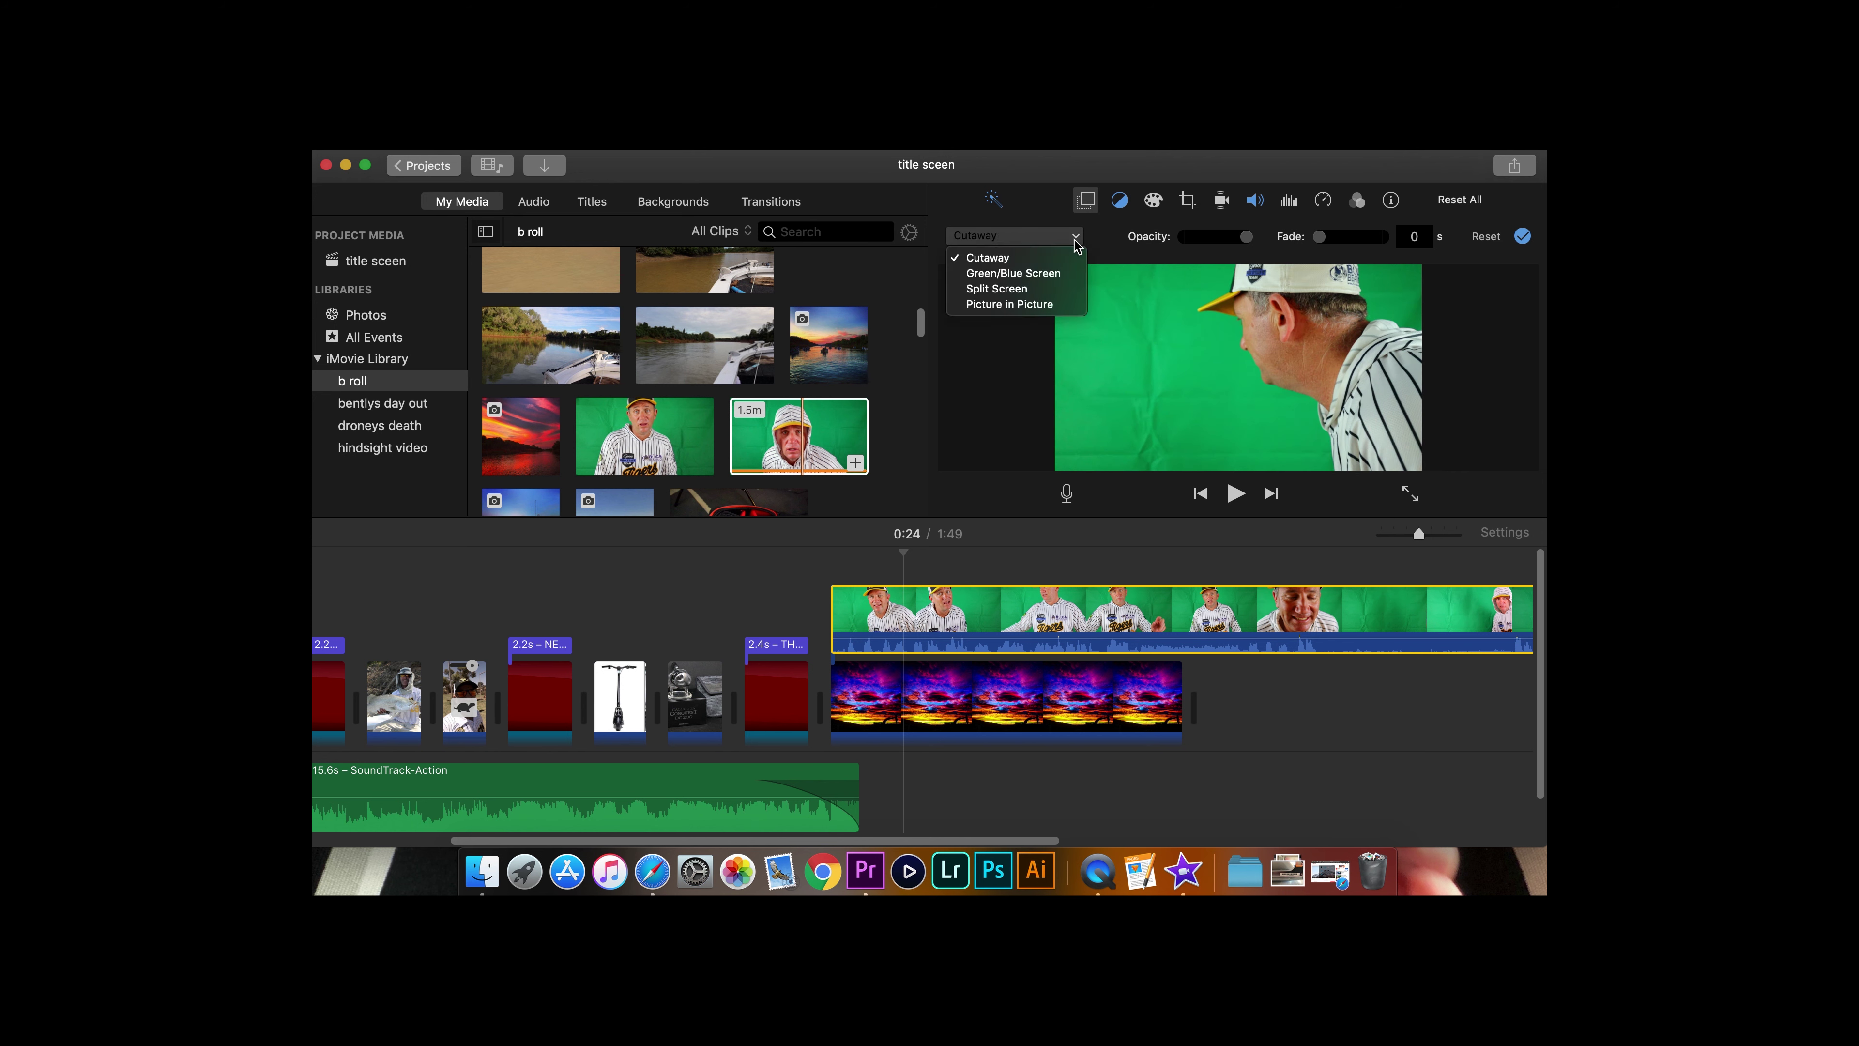
pyautogui.click(1055, 272)
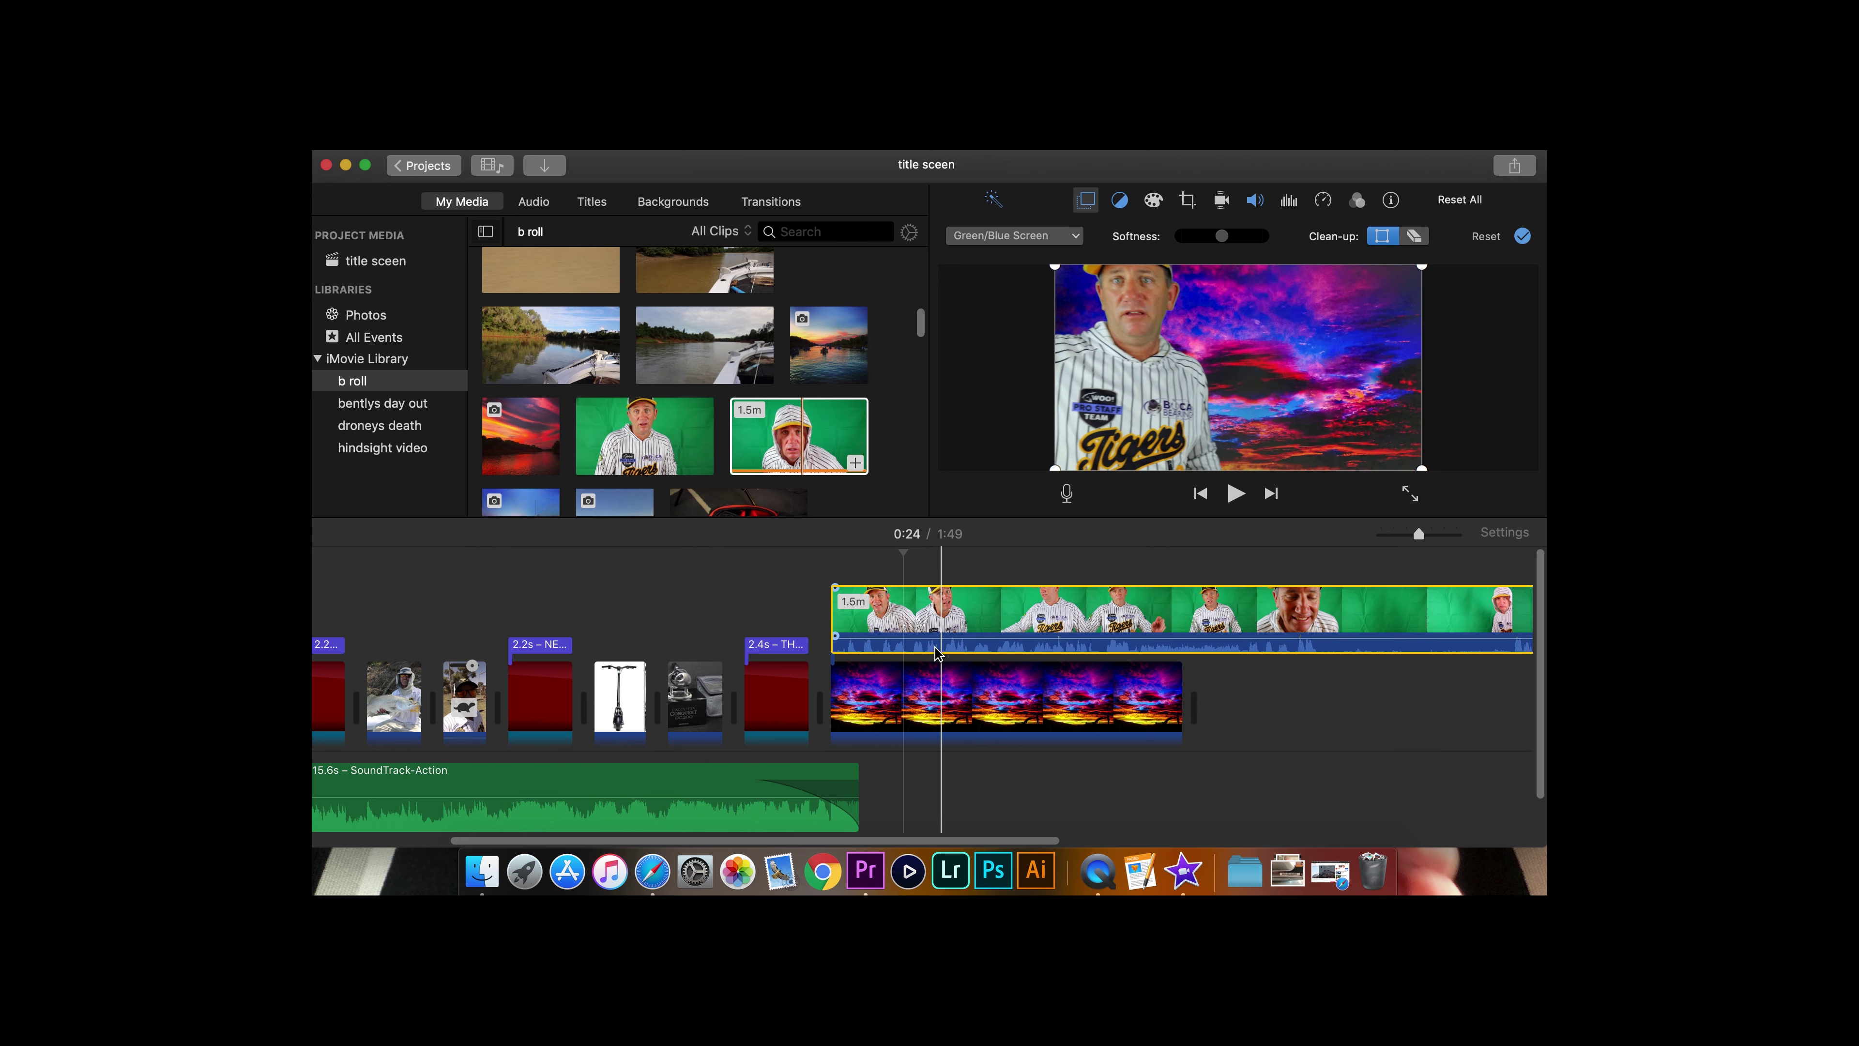
pyautogui.click(787, 646)
# Play from the title clip through the man keyed over the purple sky, then stop.
pyautogui.press('space')
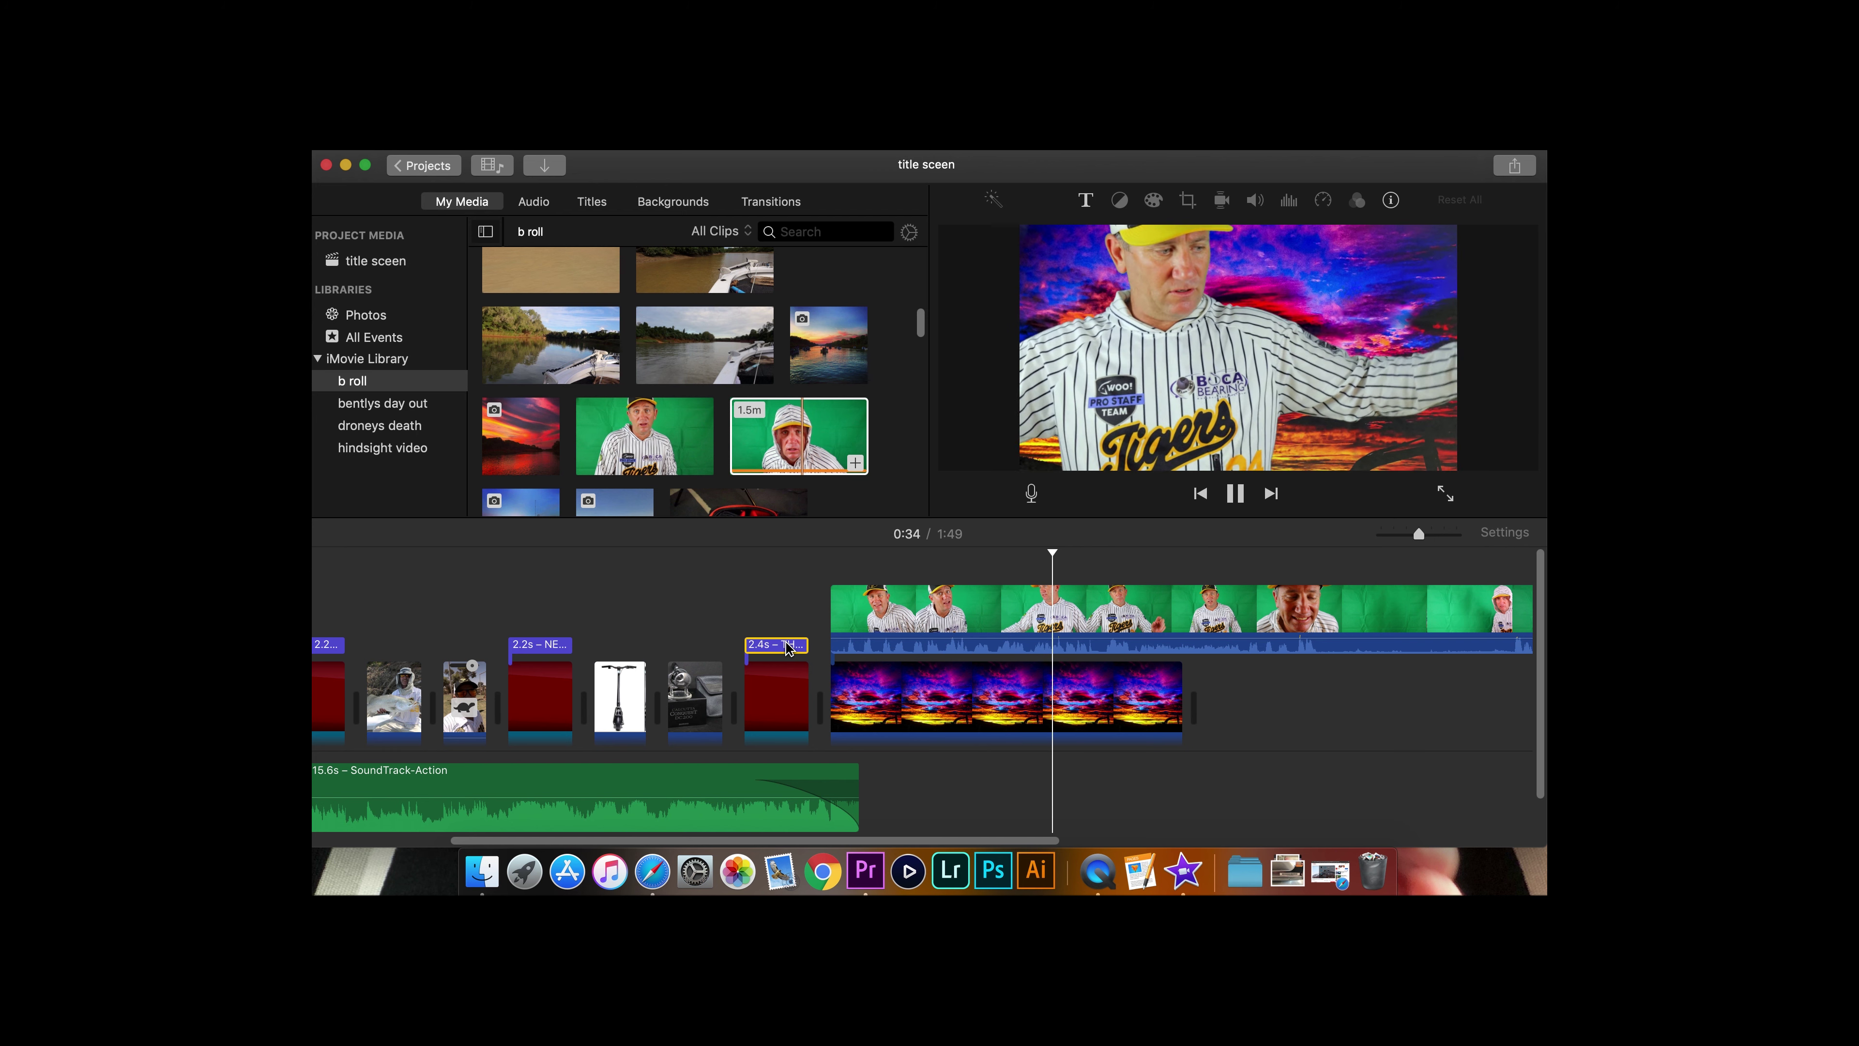
pyautogui.press('space')
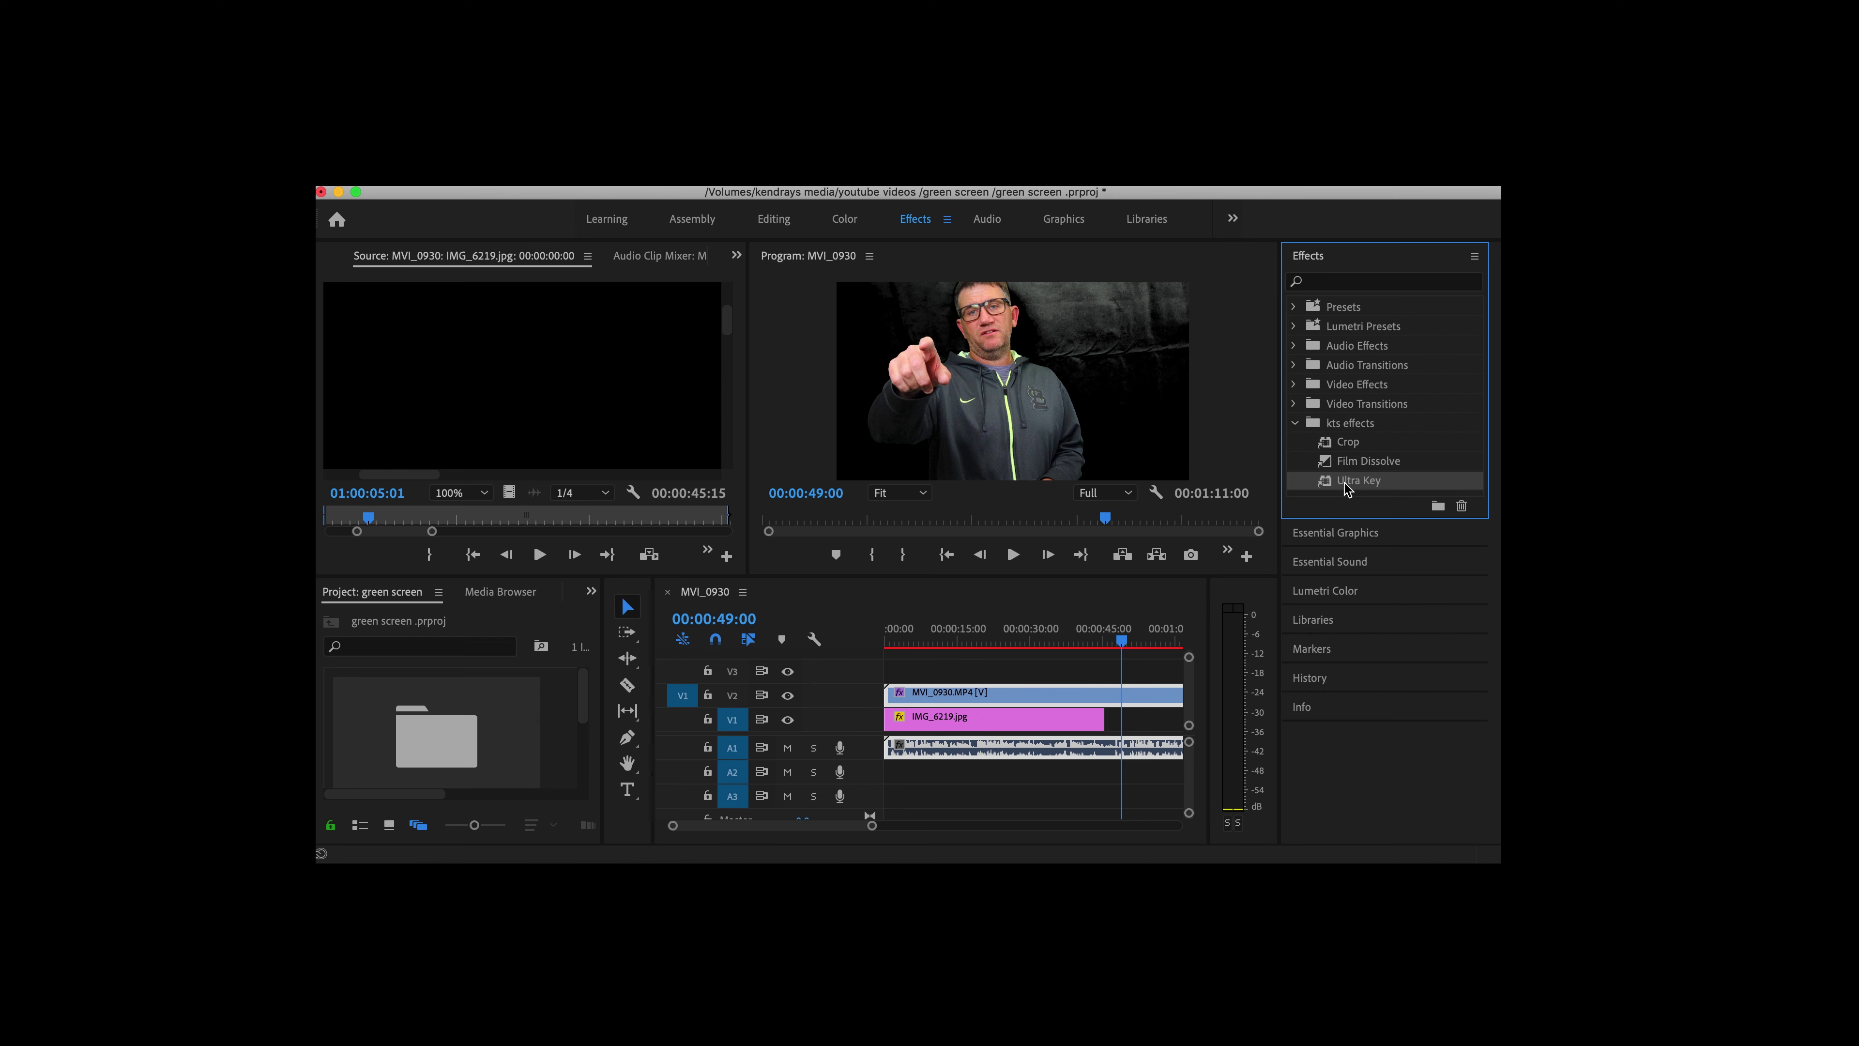
# Switch to the Editing workspace to reveal MVI_0930.MP4's Ultra Key in Effect Controls.
pyautogui.click(761, 222)
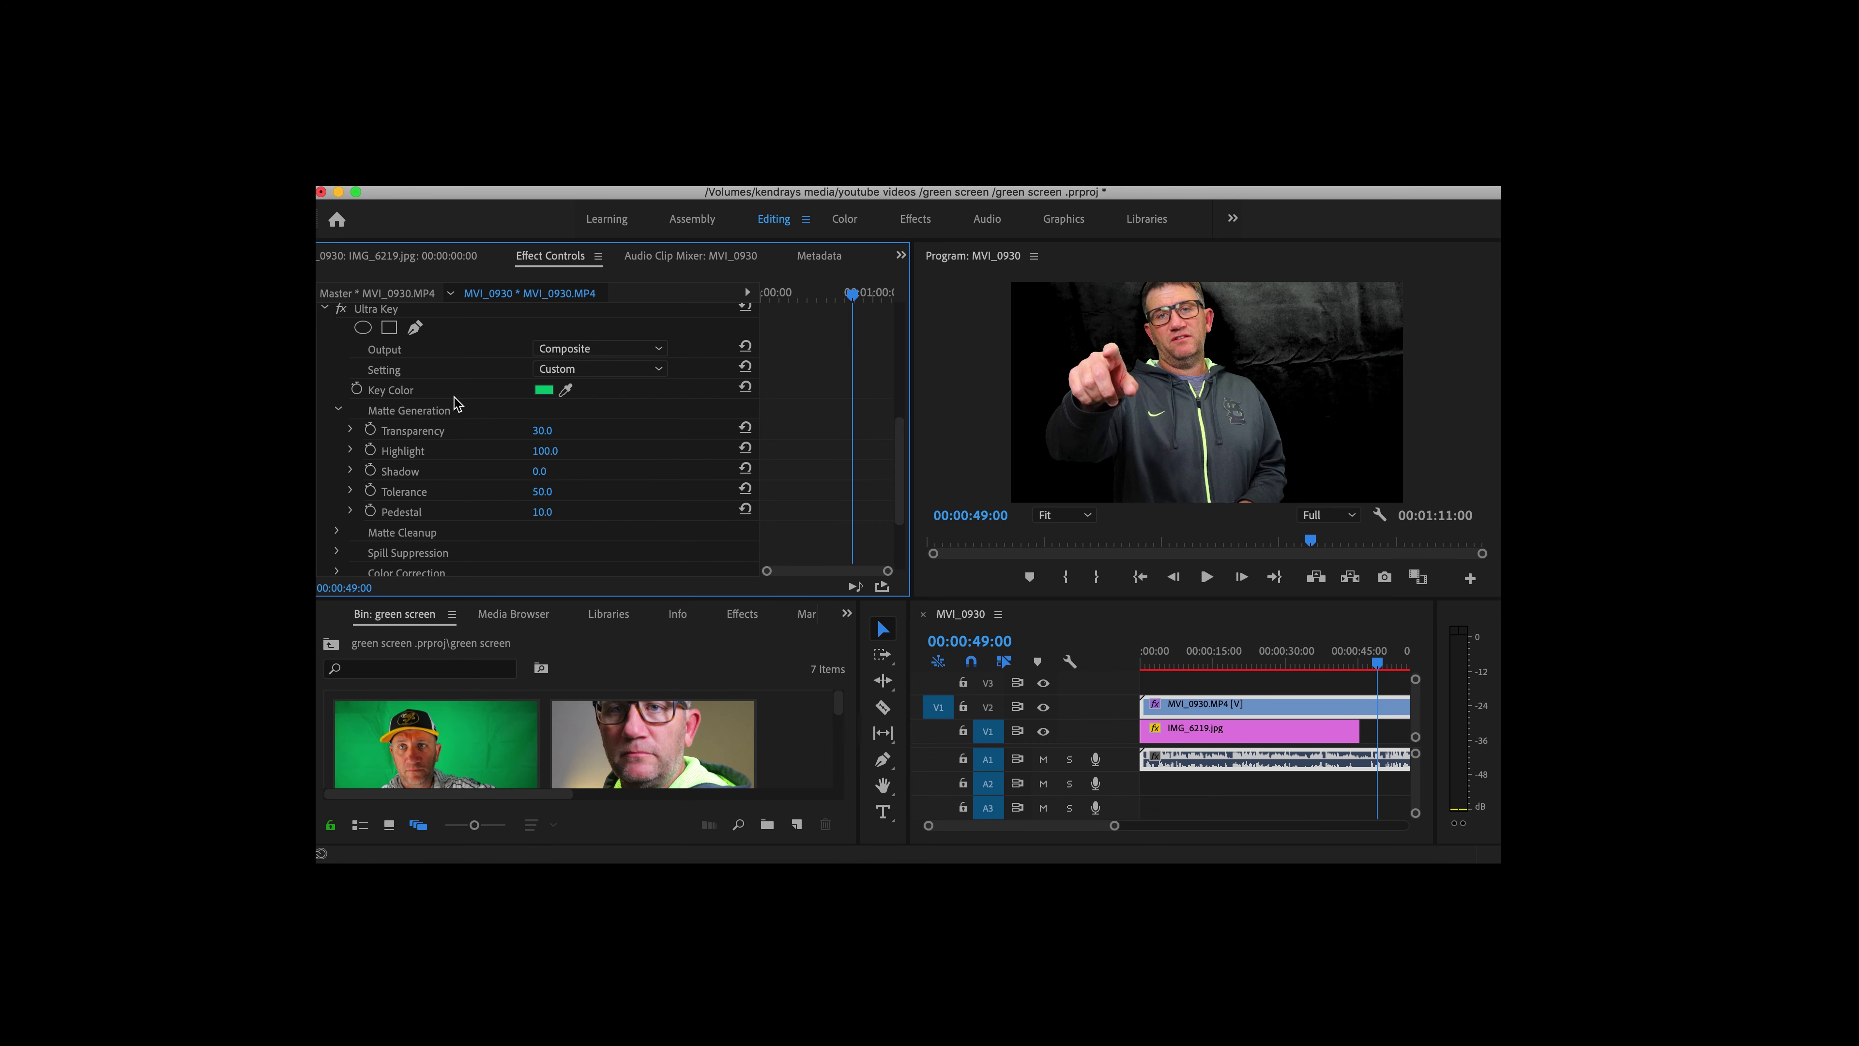
pyautogui.scroll(1, 446, 399)
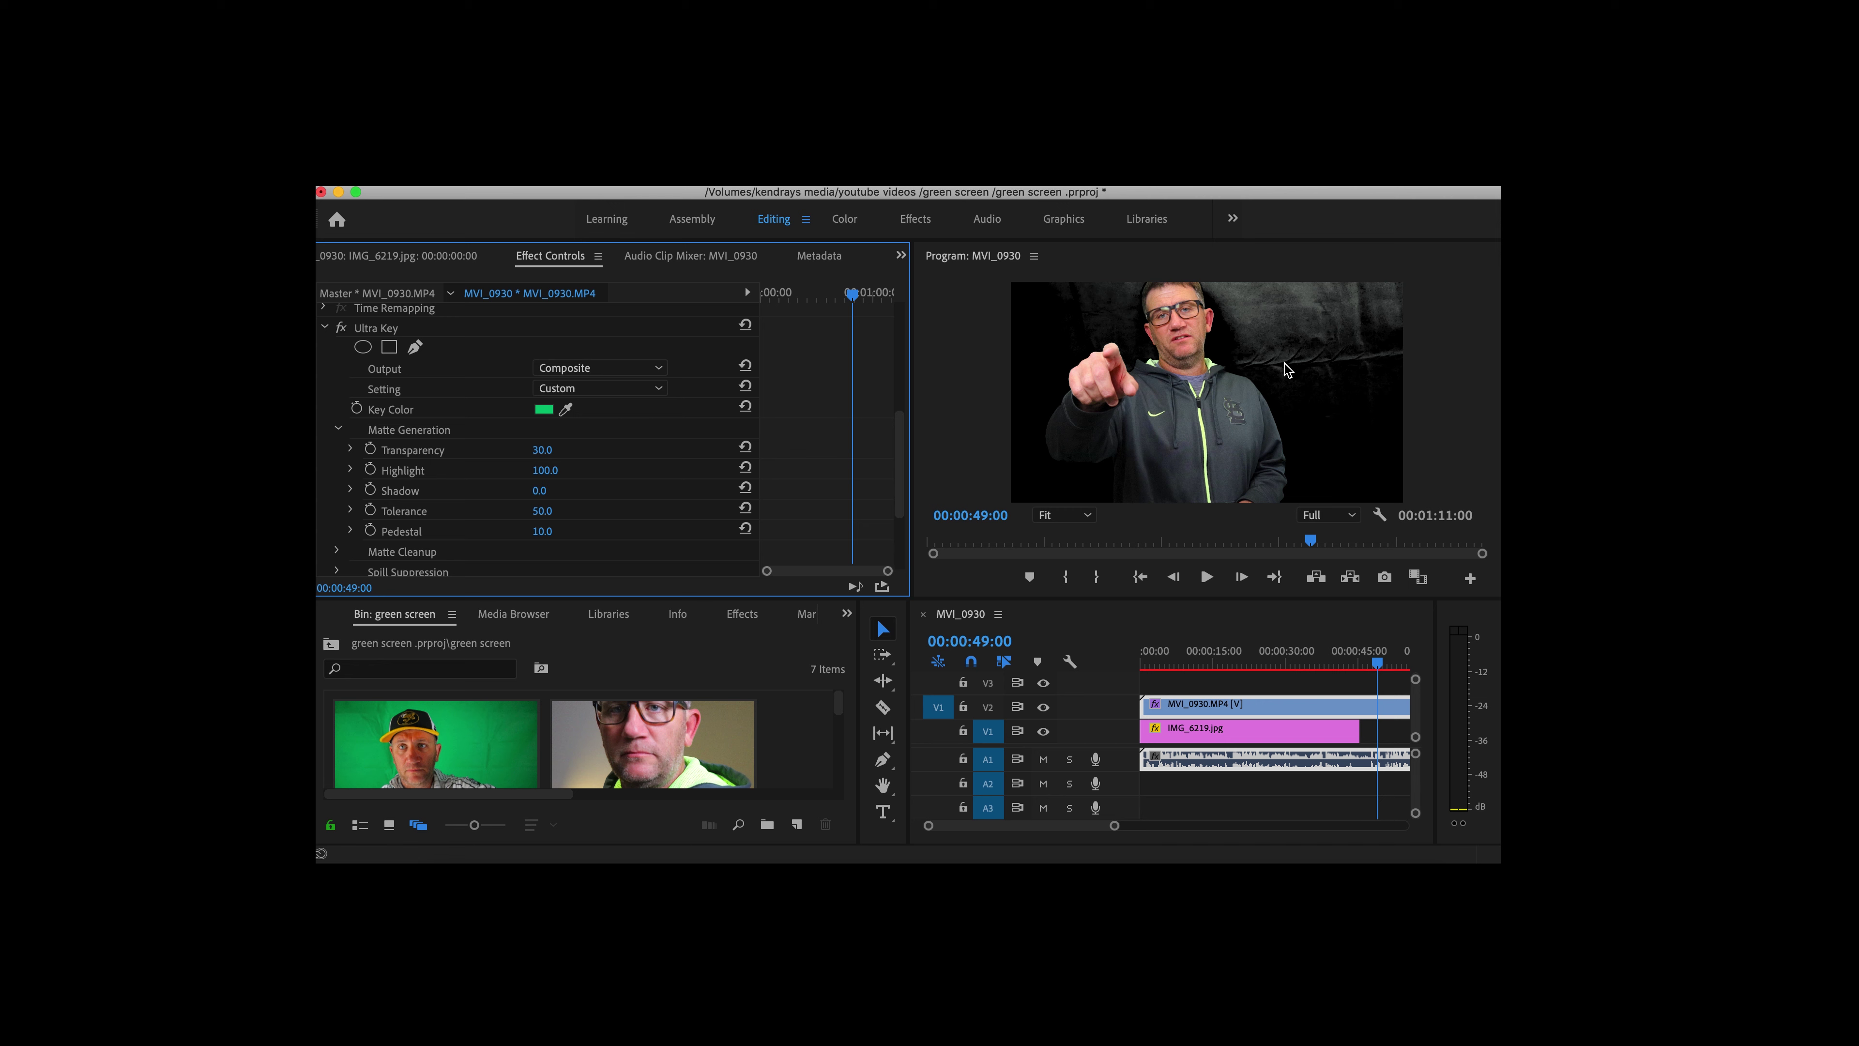
# Set Ultra Key Output to Alpha Channel, then Color Channel, and switch from Matte Generation to Matte Cleanup.
pyautogui.click(661, 370)
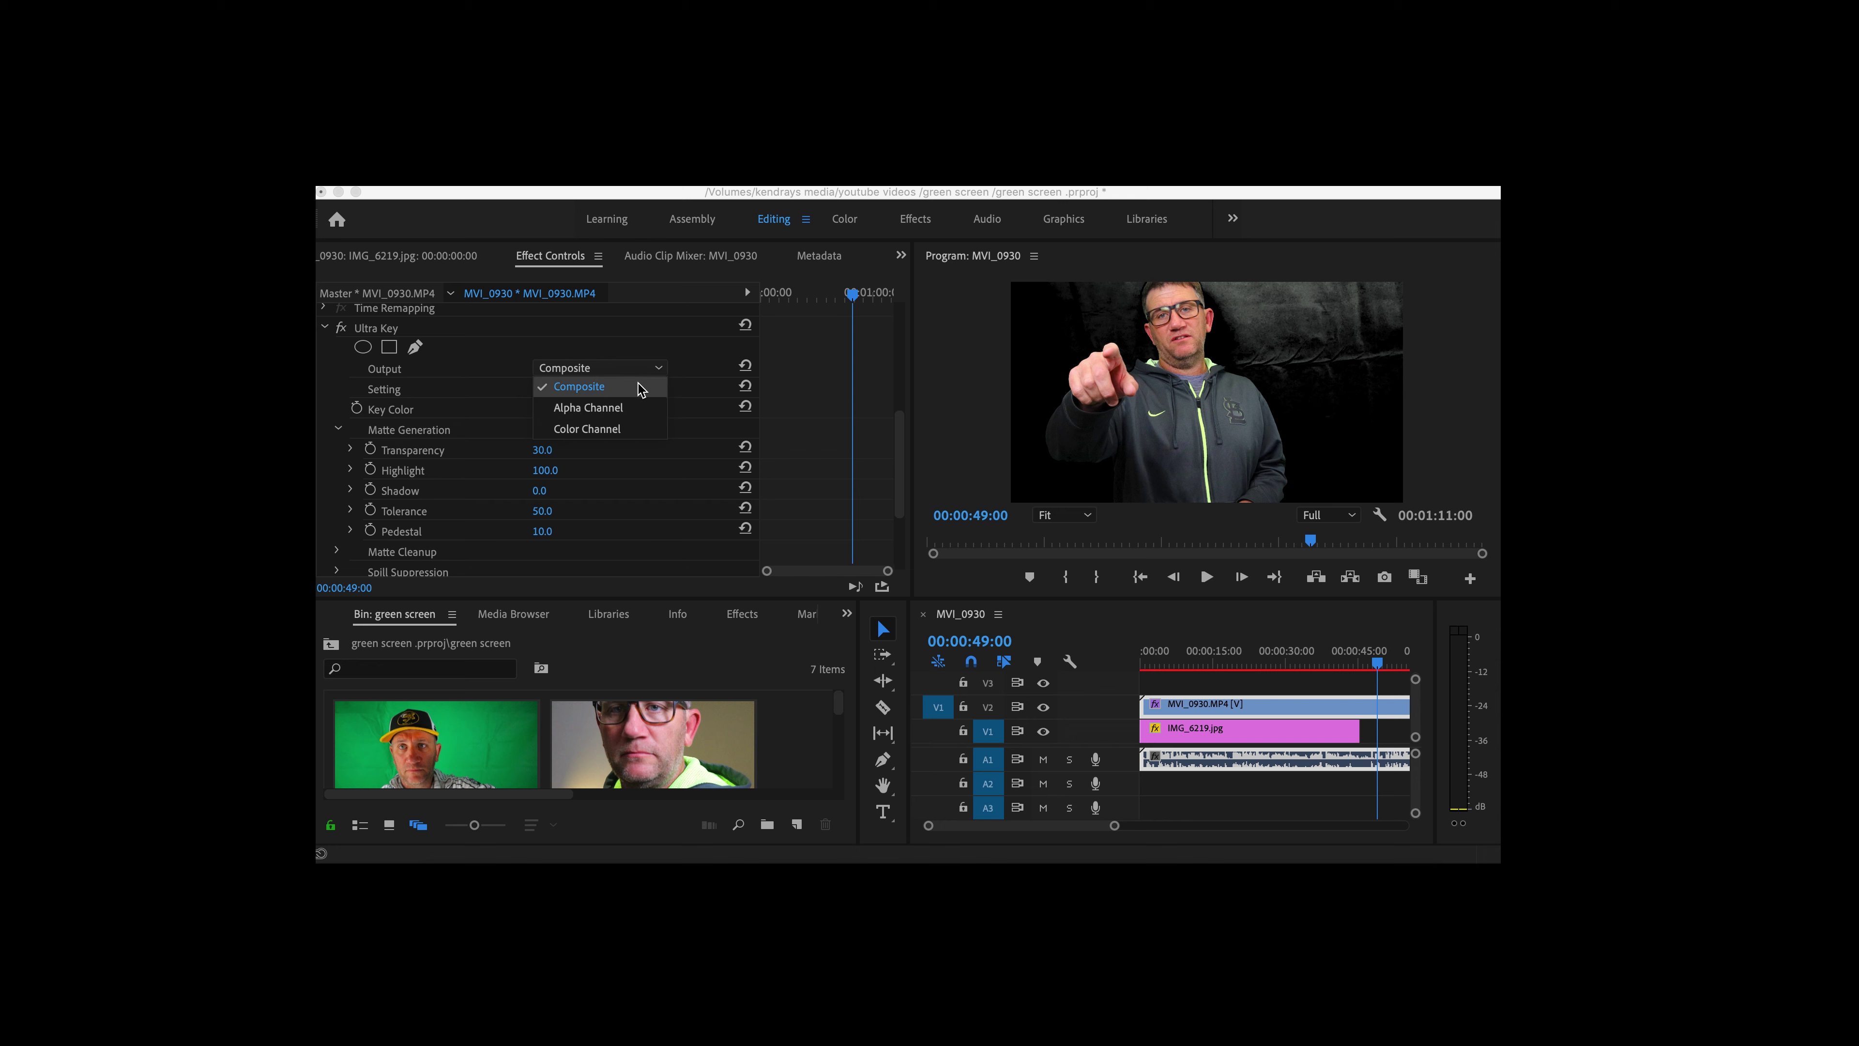
pyautogui.click(641, 387)
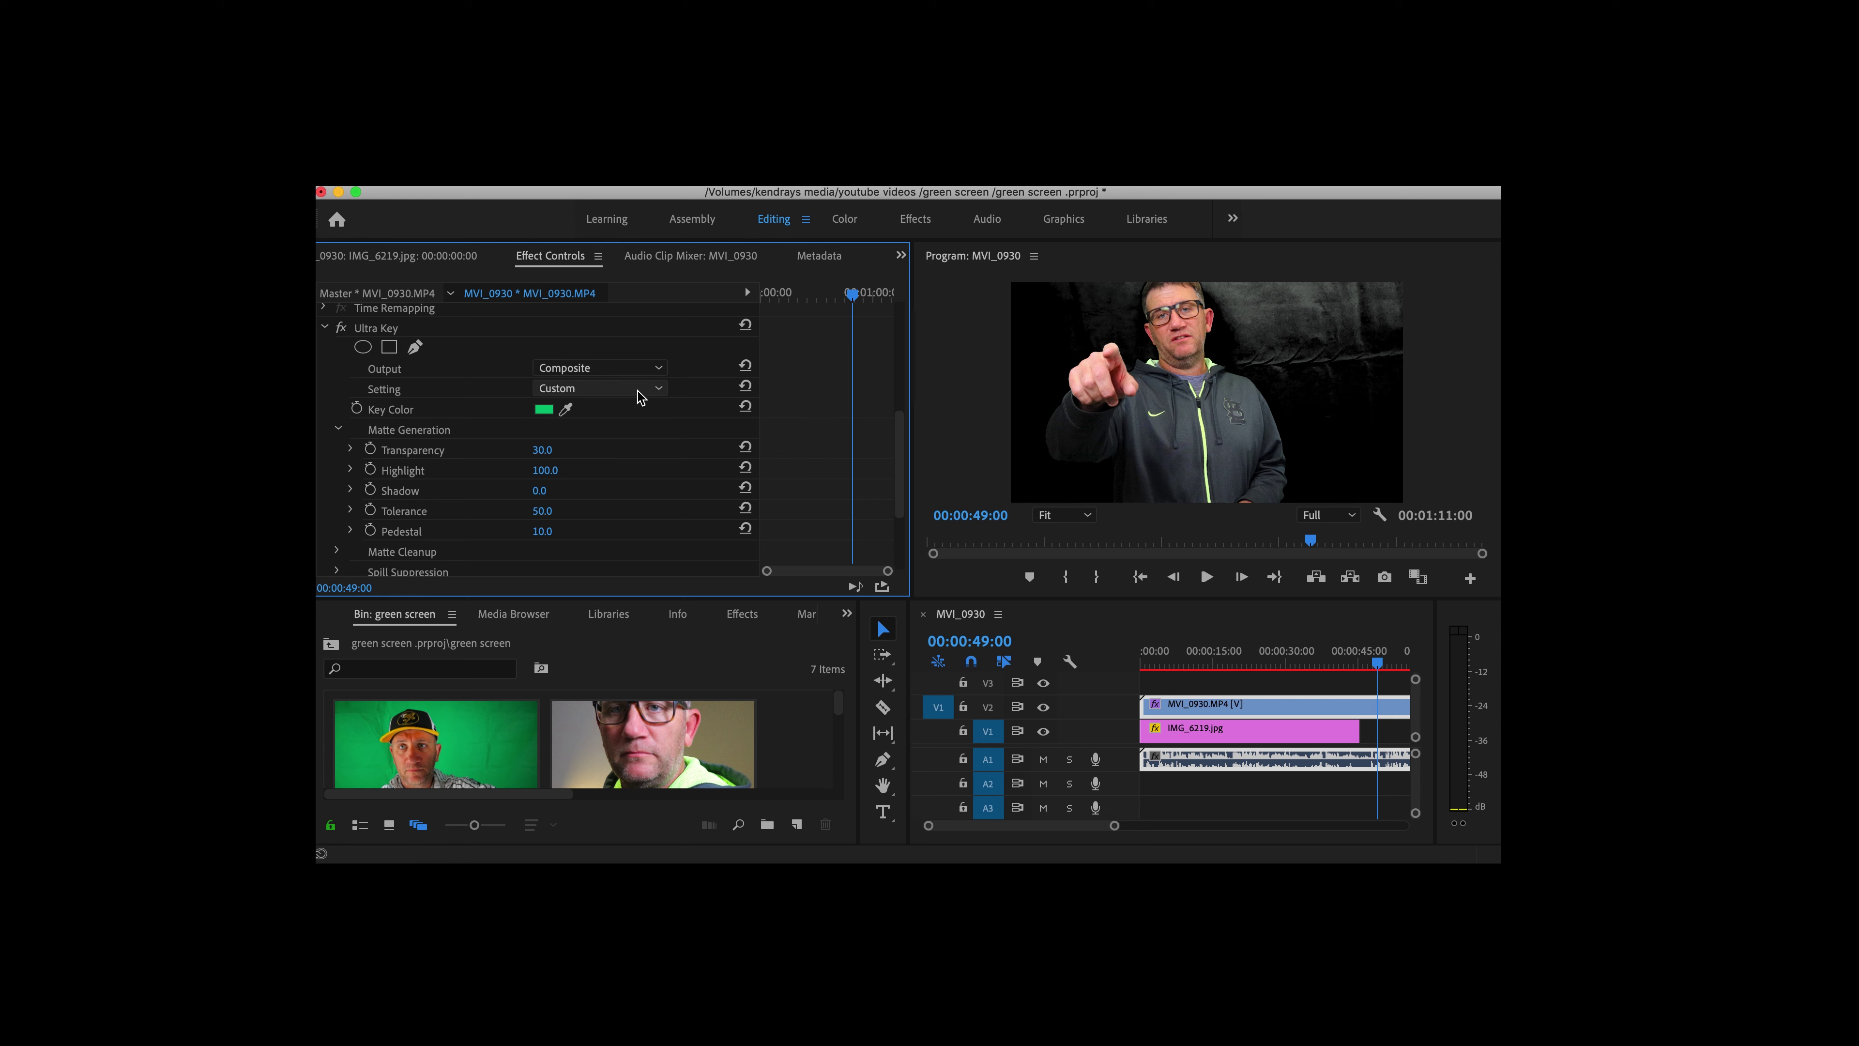
pyautogui.click(661, 368)
pyautogui.click(588, 409)
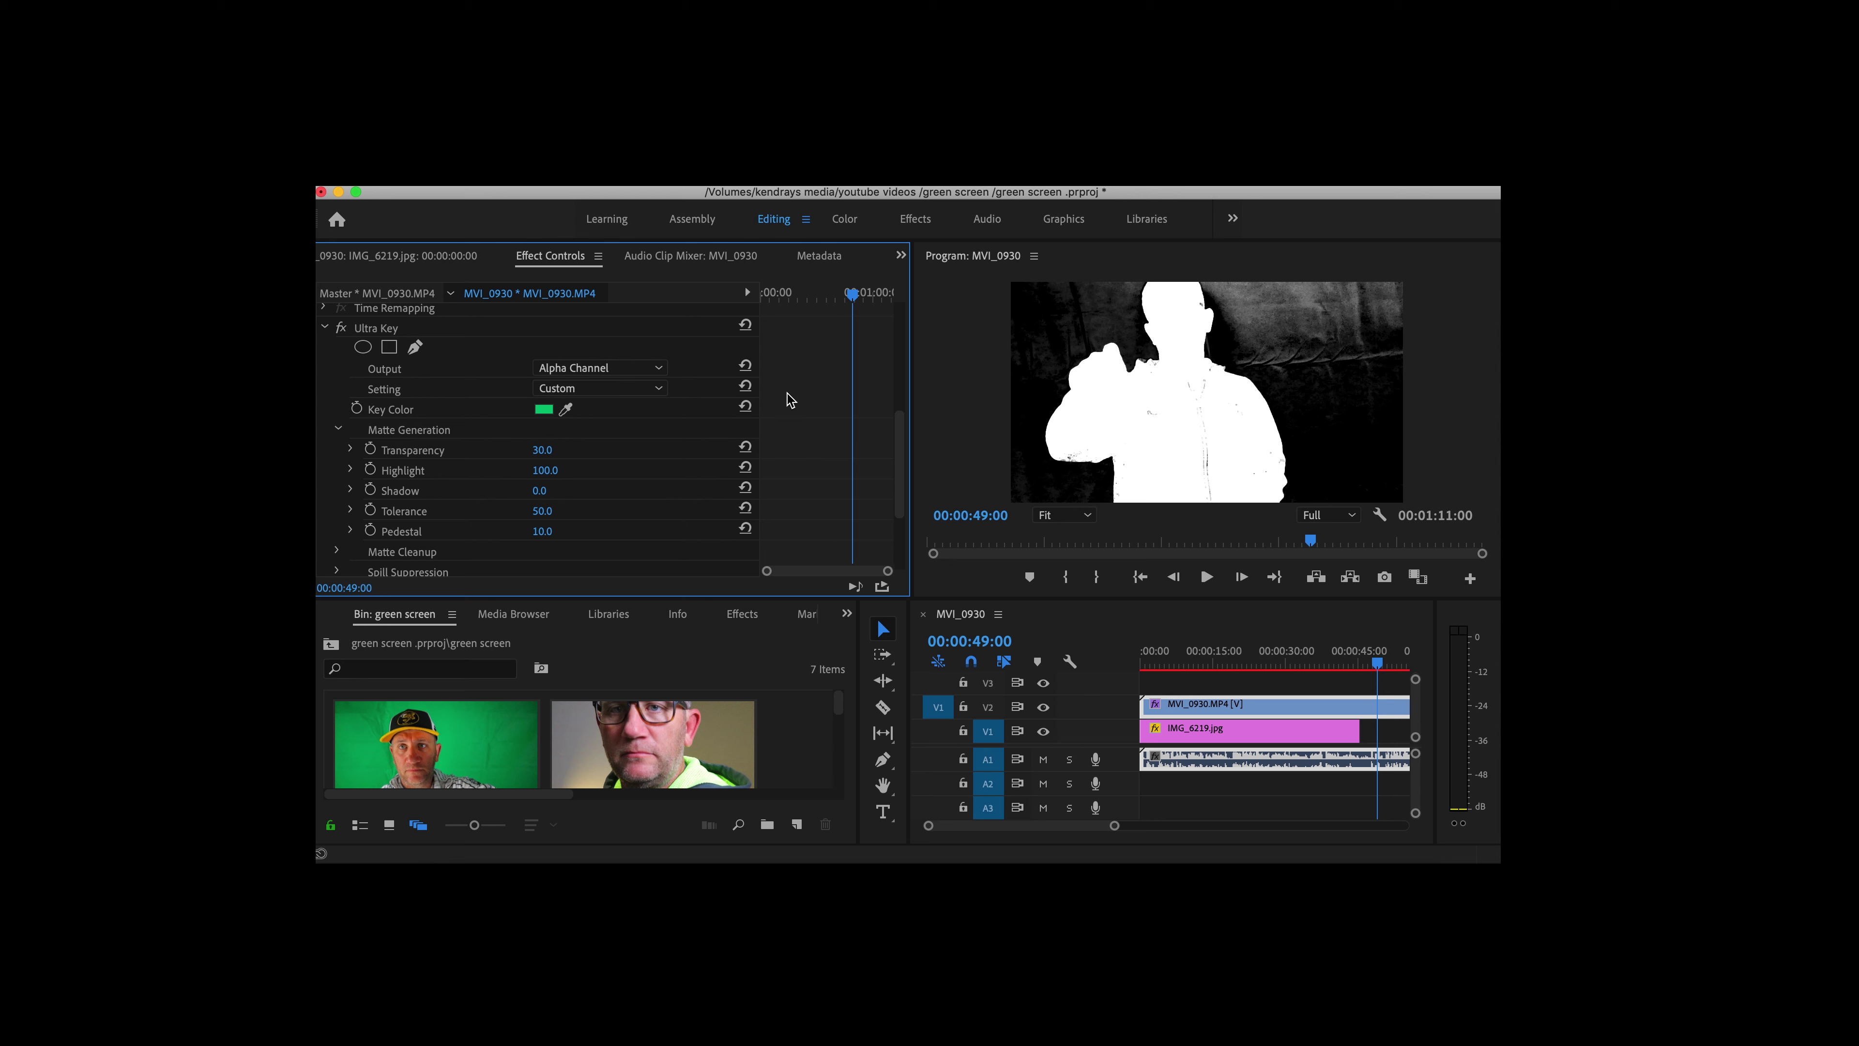
pyautogui.click(655, 368)
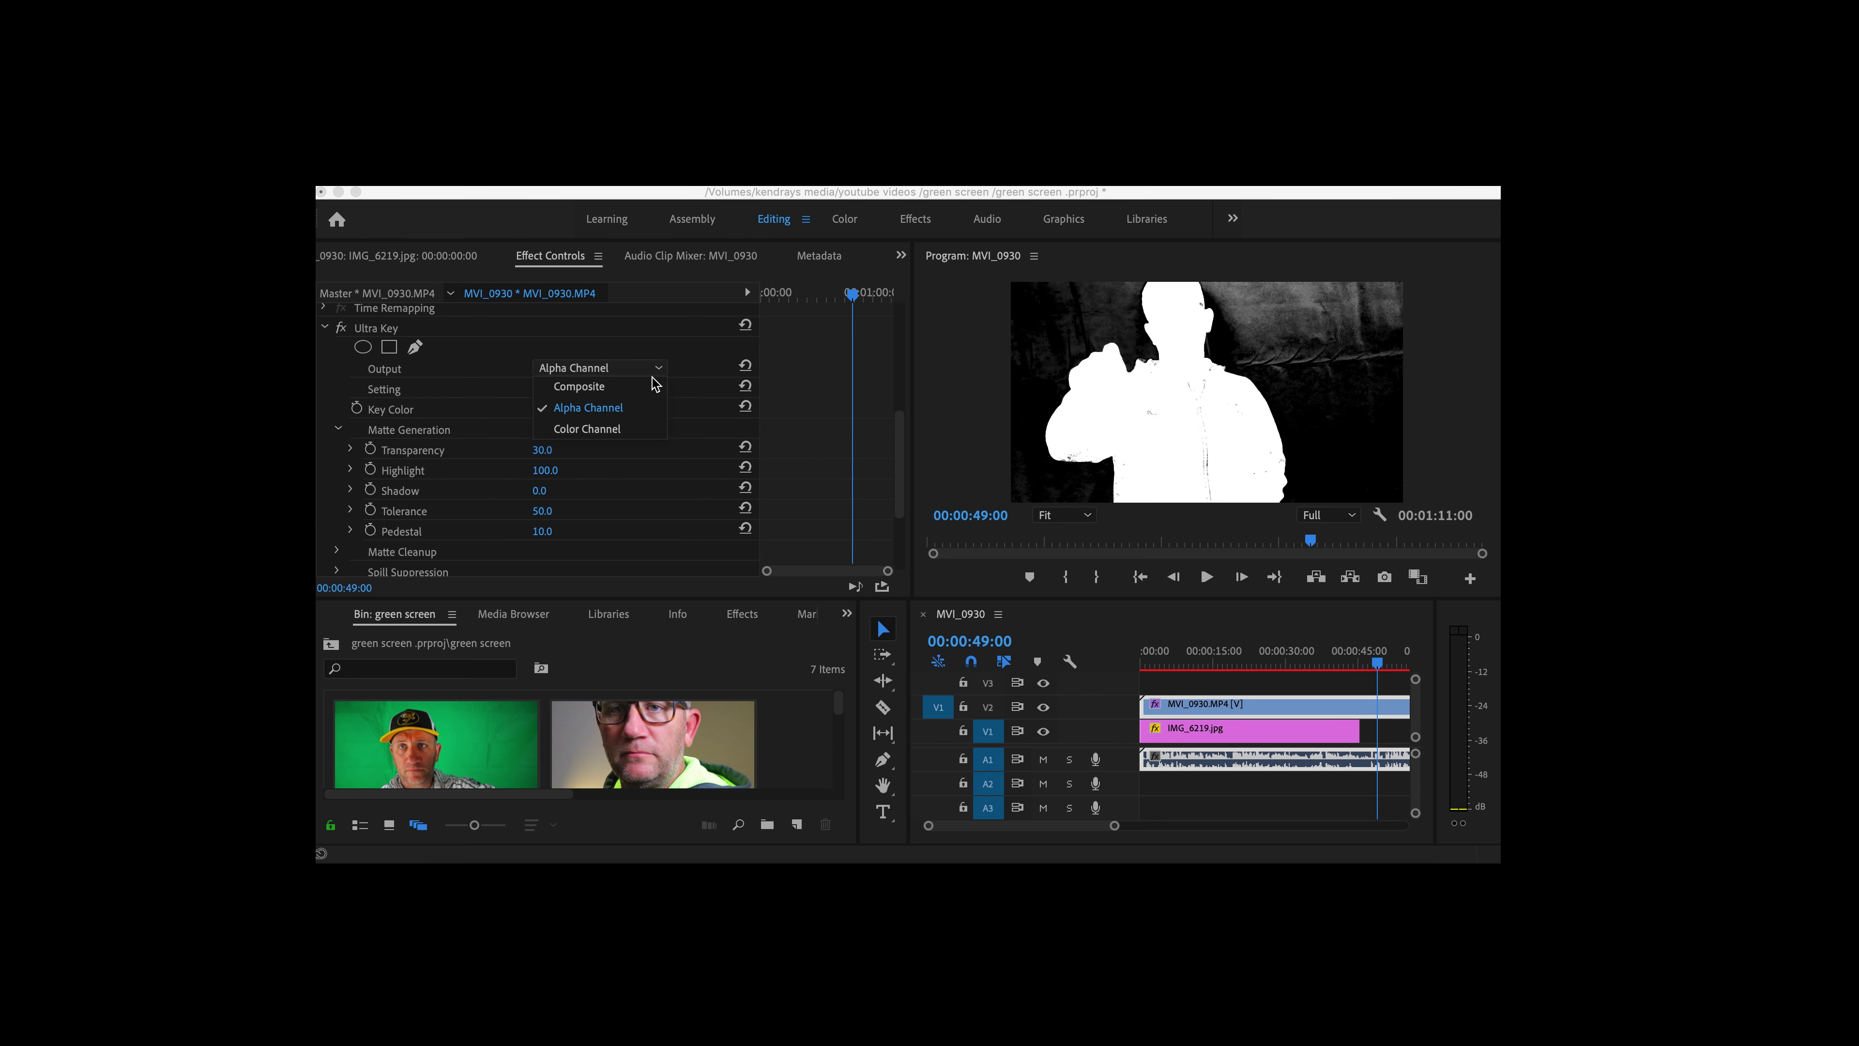
pyautogui.click(626, 424)
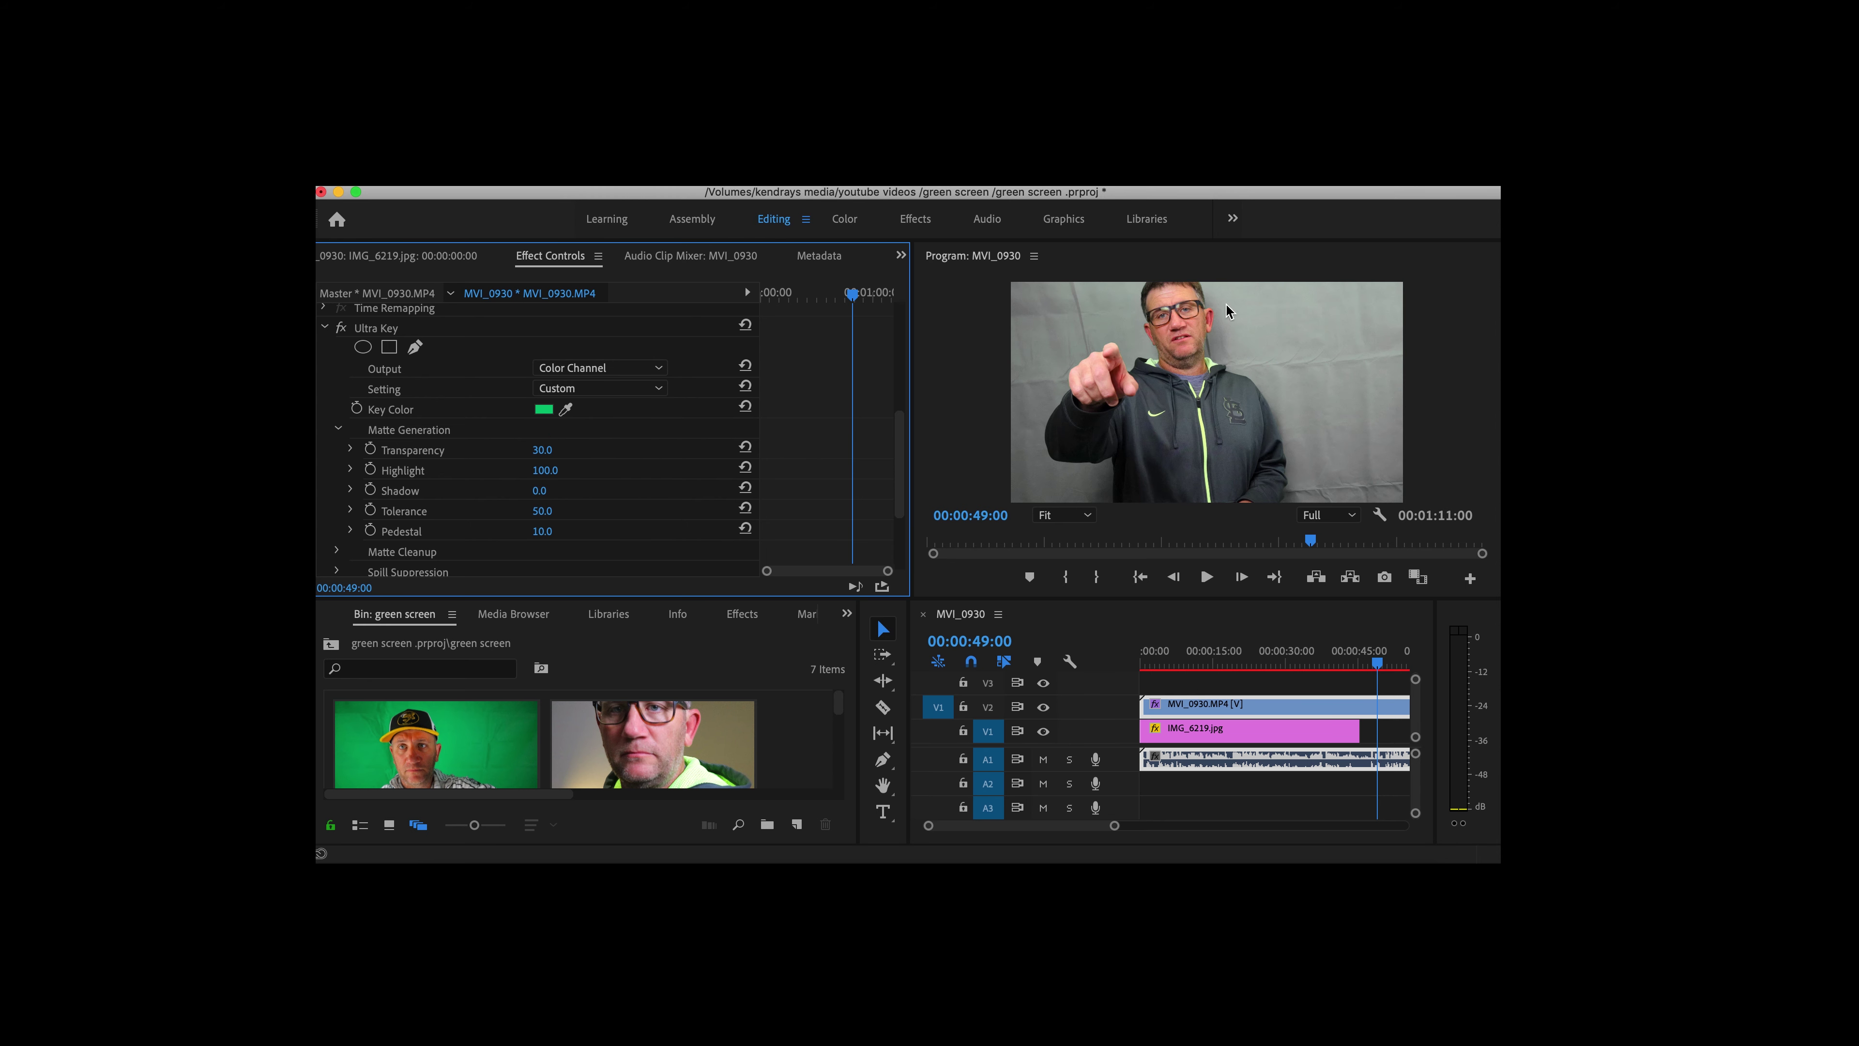
pyautogui.click(338, 429)
pyautogui.click(338, 451)
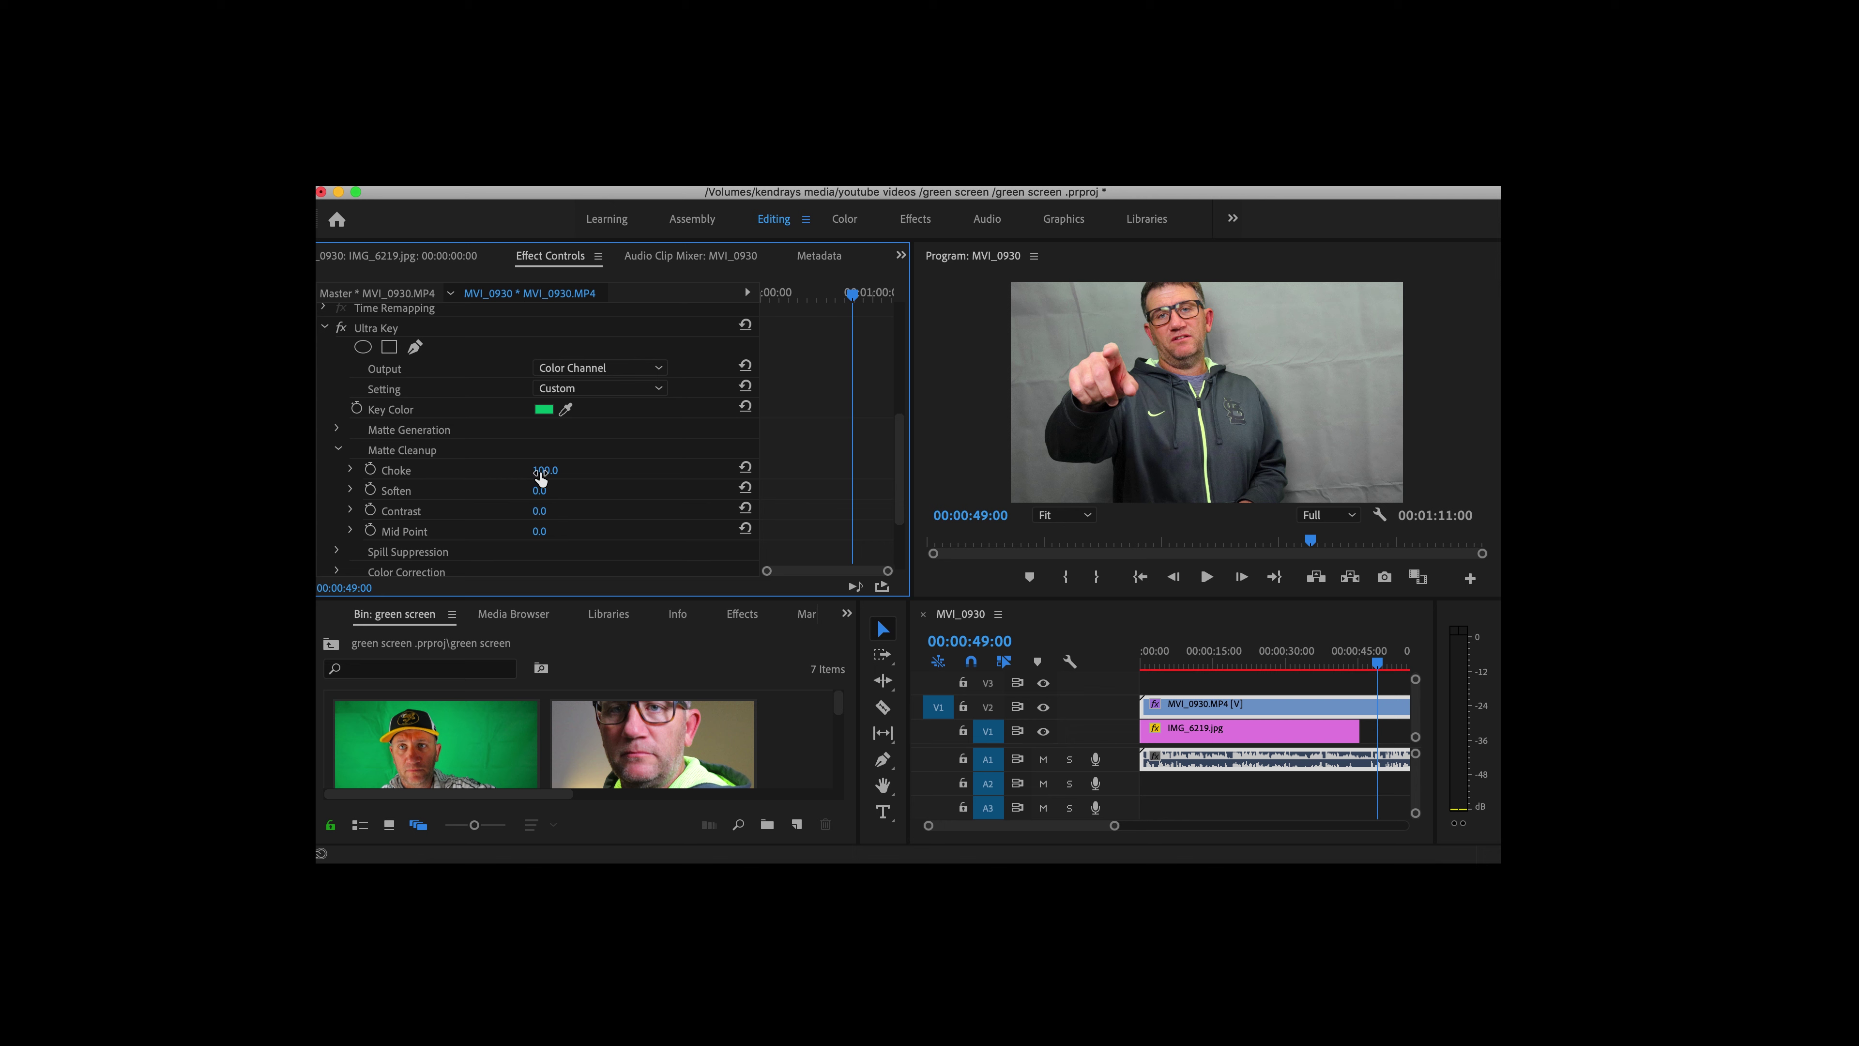
# Set Choke to 76 and Soften to 95, view the Alpha Channel matte, and reopen Matte Generation.
pyautogui.moveTo(541, 477)
pyautogui.mouseDown()
pyautogui.moveTo(523, 477)
pyautogui.moveTo(541, 477)
pyautogui.mouseUp()
pyautogui.moveTo(539, 490); pyautogui.dragTo(576, 490)
pyautogui.click(653, 368)
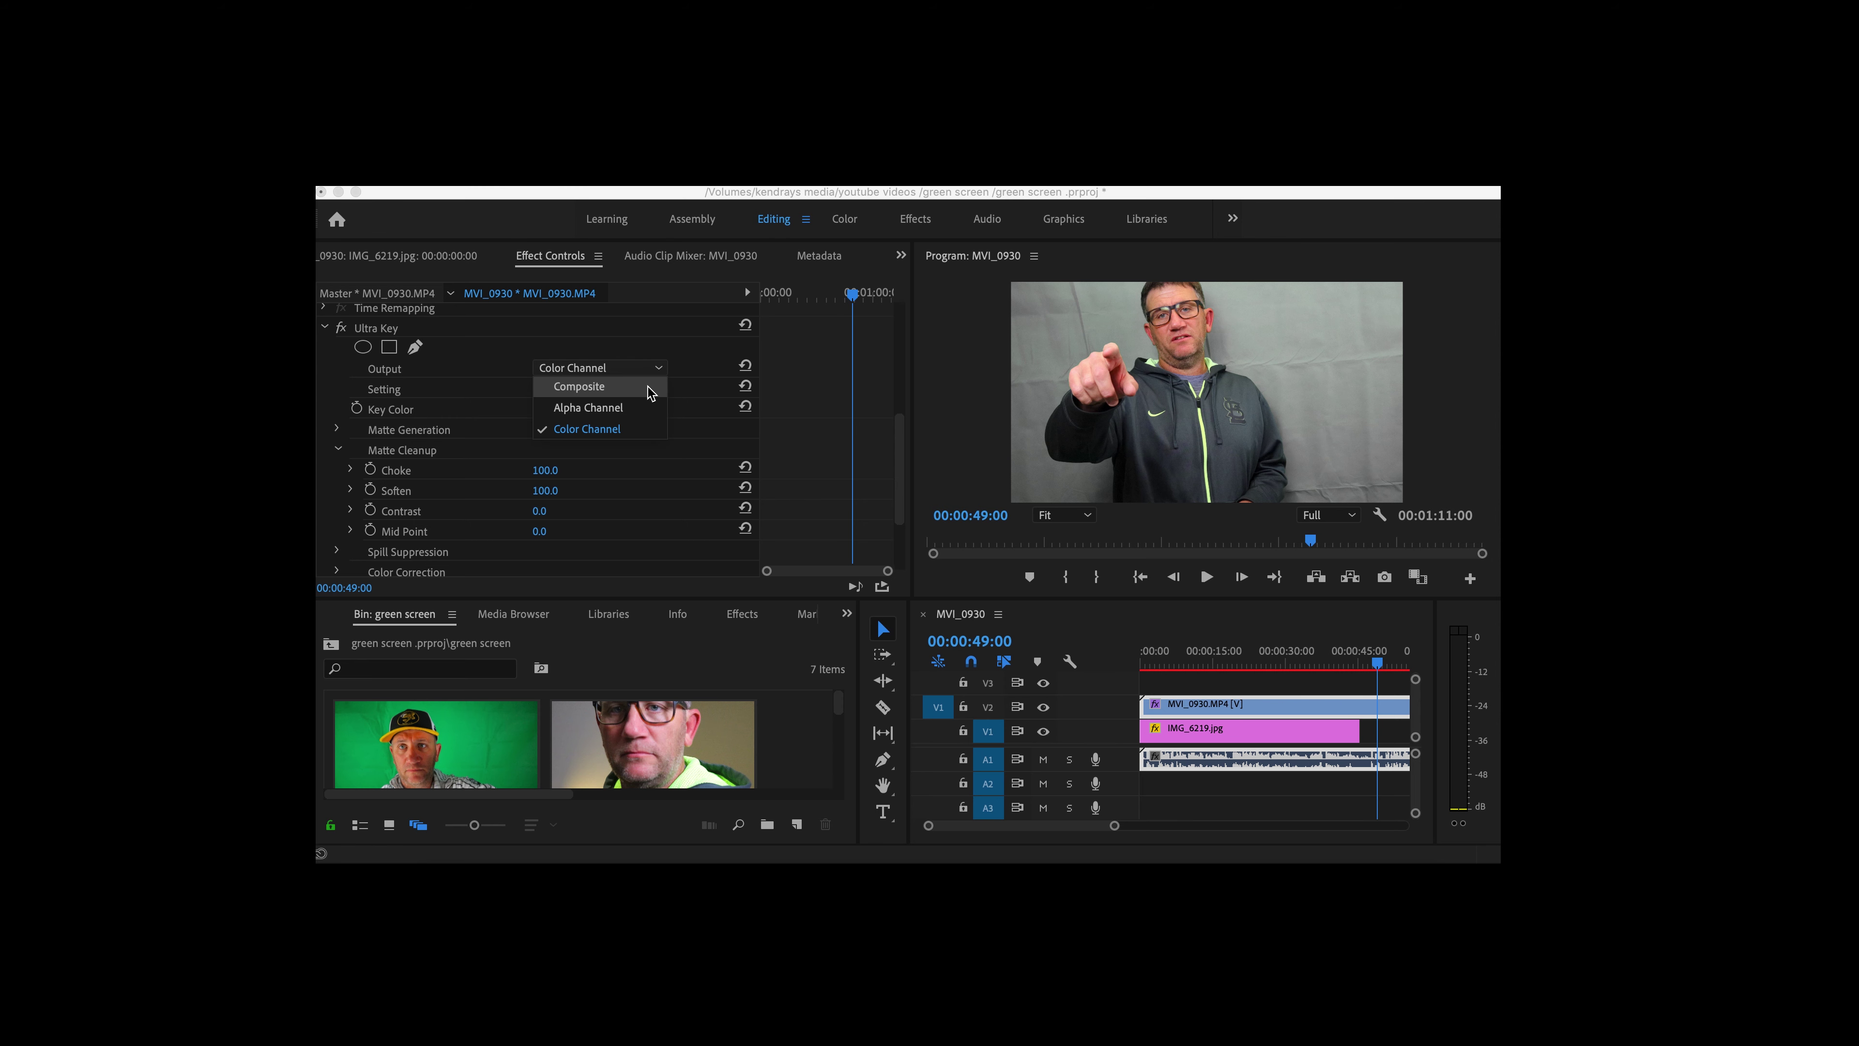
pyautogui.click(622, 407)
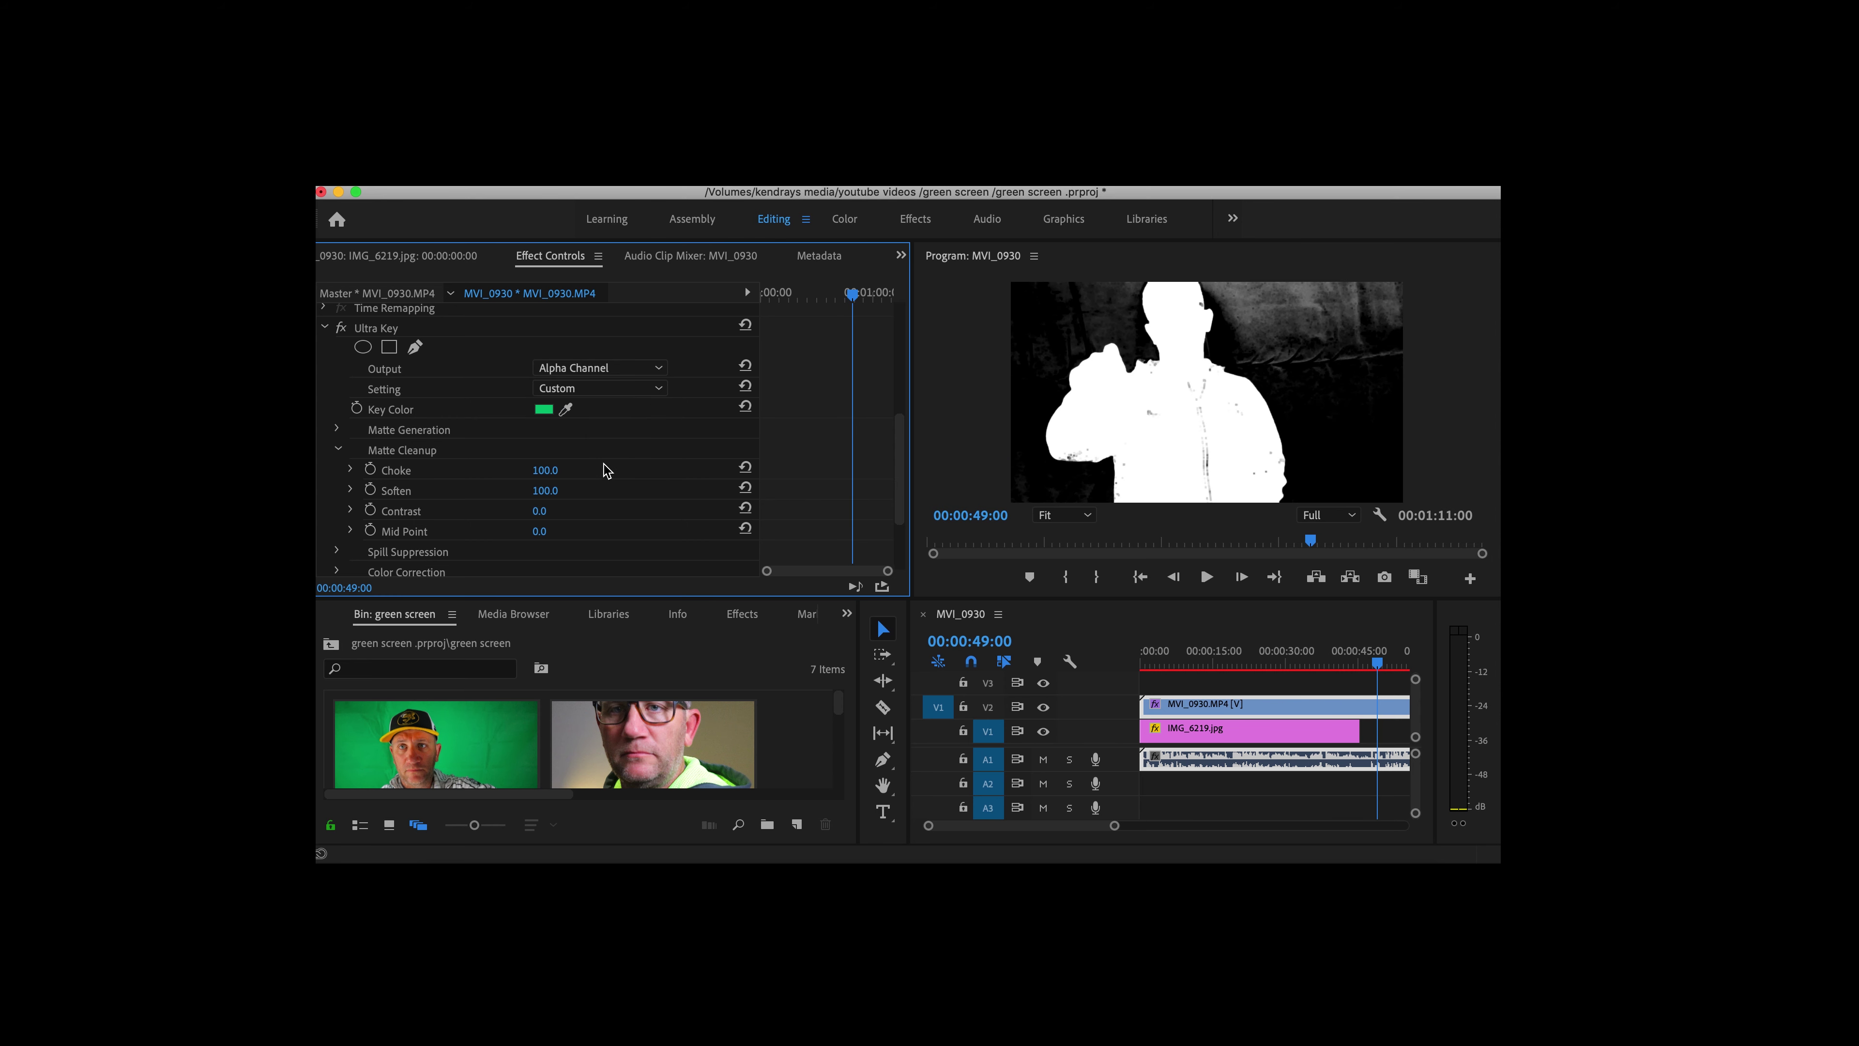
pyautogui.moveTo(546, 491)
pyautogui.mouseDown()
pyautogui.moveTo(572, 490)
pyautogui.moveTo(512, 490)
pyautogui.moveTo(572, 490)
pyautogui.mouseUp()
pyautogui.click(339, 450)
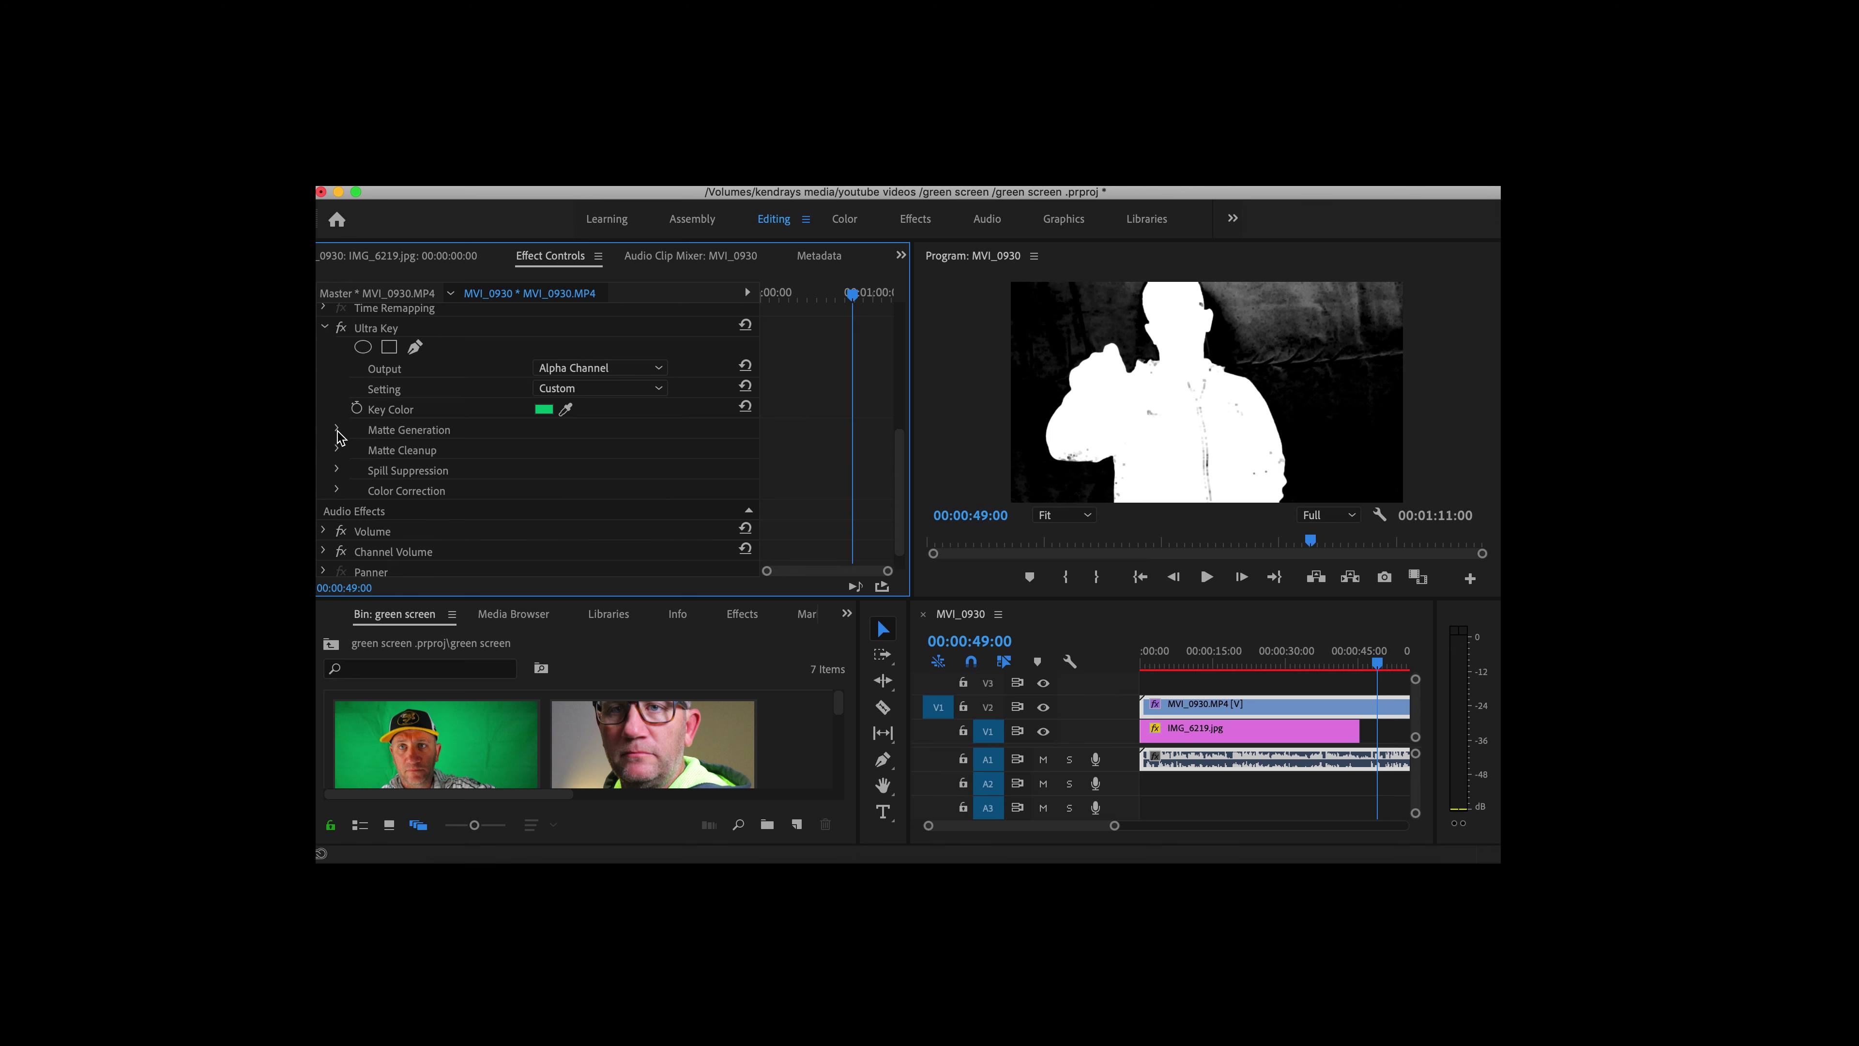
pyautogui.click(337, 429)
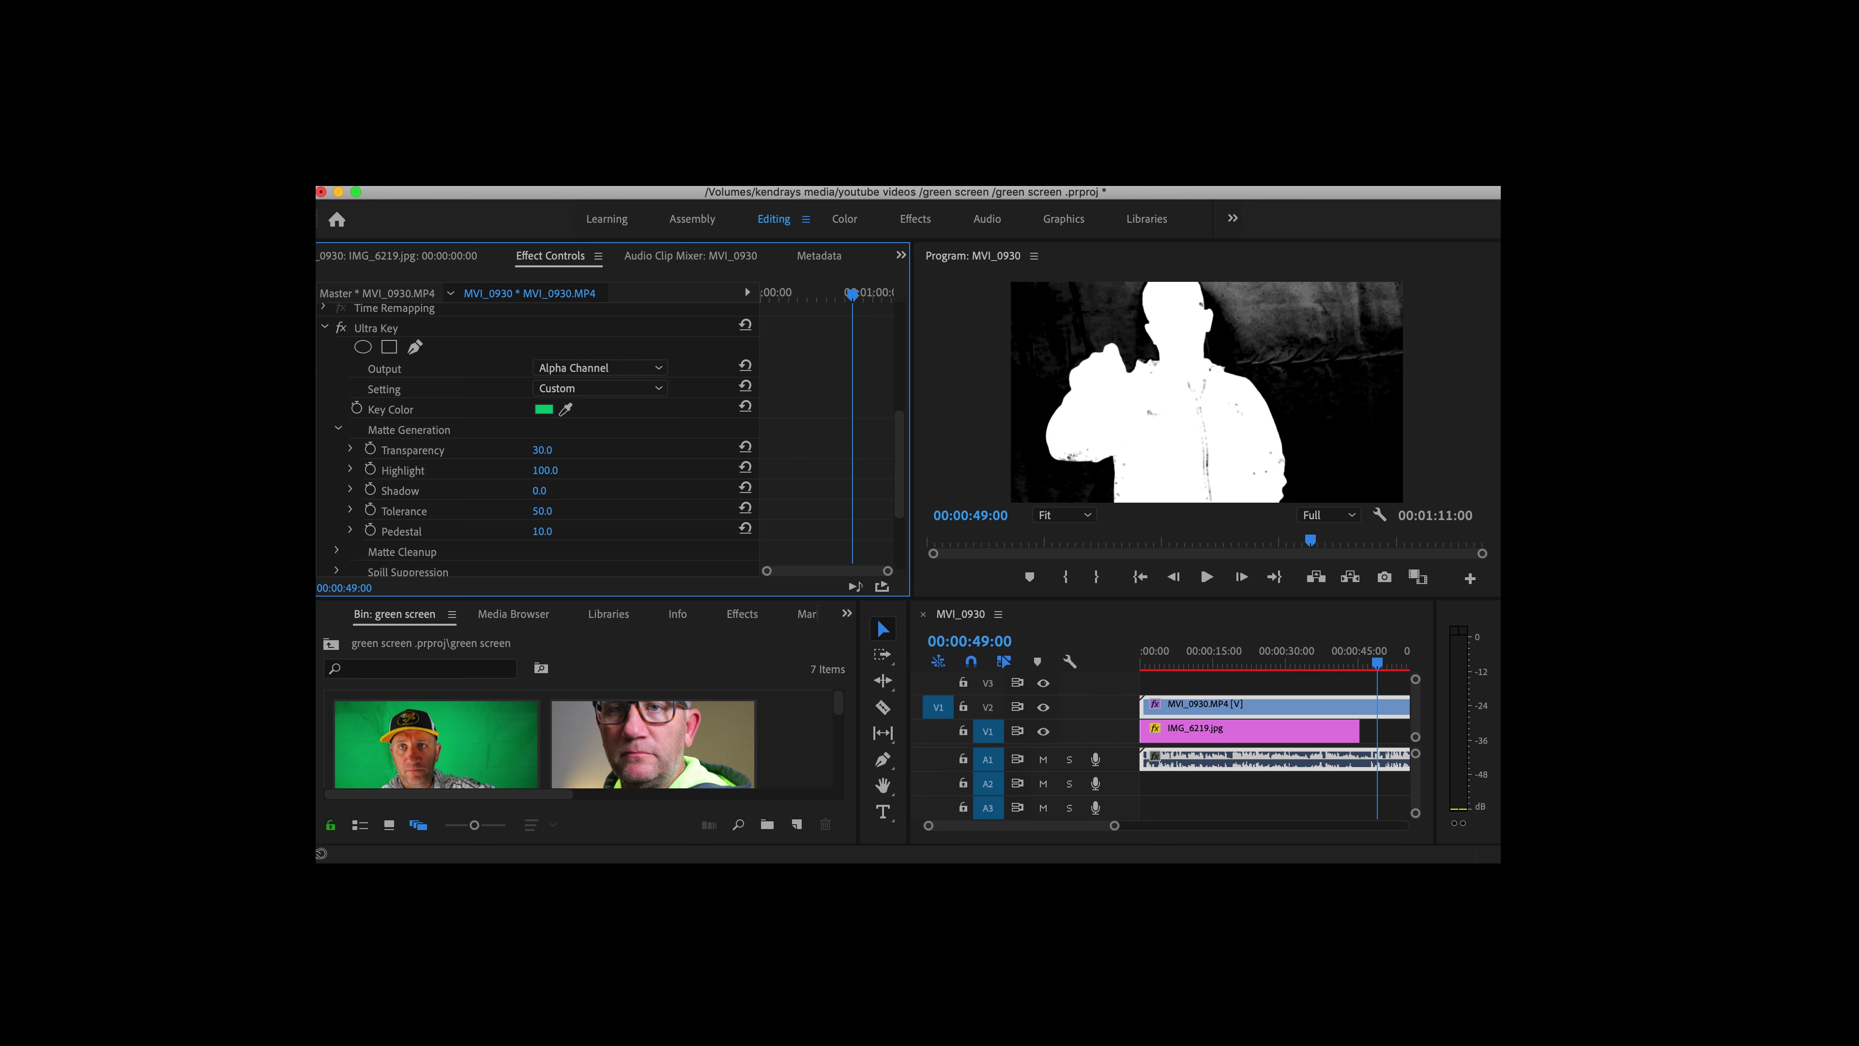
# Adjust Shadow, Transparency and Tolerance (down to 27) in Matte Generation, then stop playback.
pyautogui.moveTo(539, 490)
pyautogui.mouseDown()
pyautogui.moveTo(608, 490)
pyautogui.moveTo(520, 490)
pyautogui.mouseUp()
pyautogui.moveTo(542, 450)
pyautogui.mouseDown()
pyautogui.moveTo(570, 450)
pyautogui.moveTo(546, 450)
pyautogui.mouseUp()
pyautogui.moveTo(542, 510); pyautogui.dragTo(545, 510)
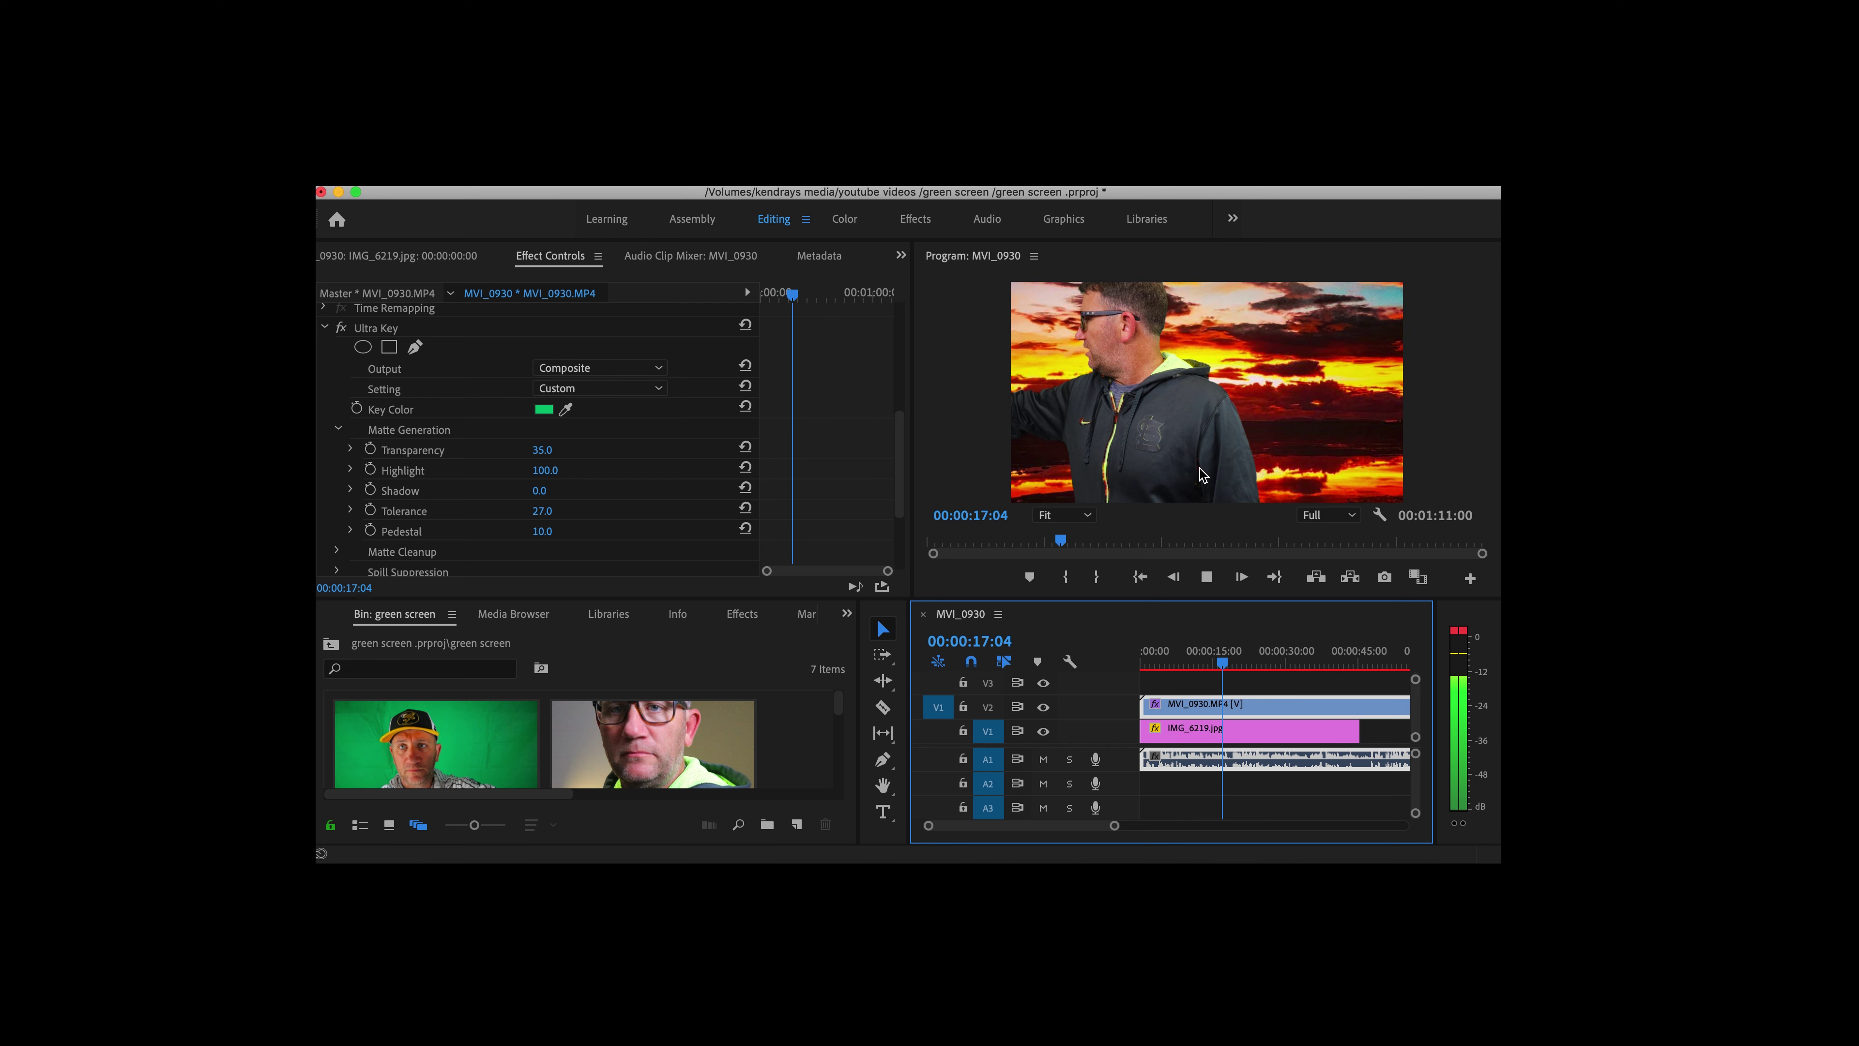
pyautogui.press('space')
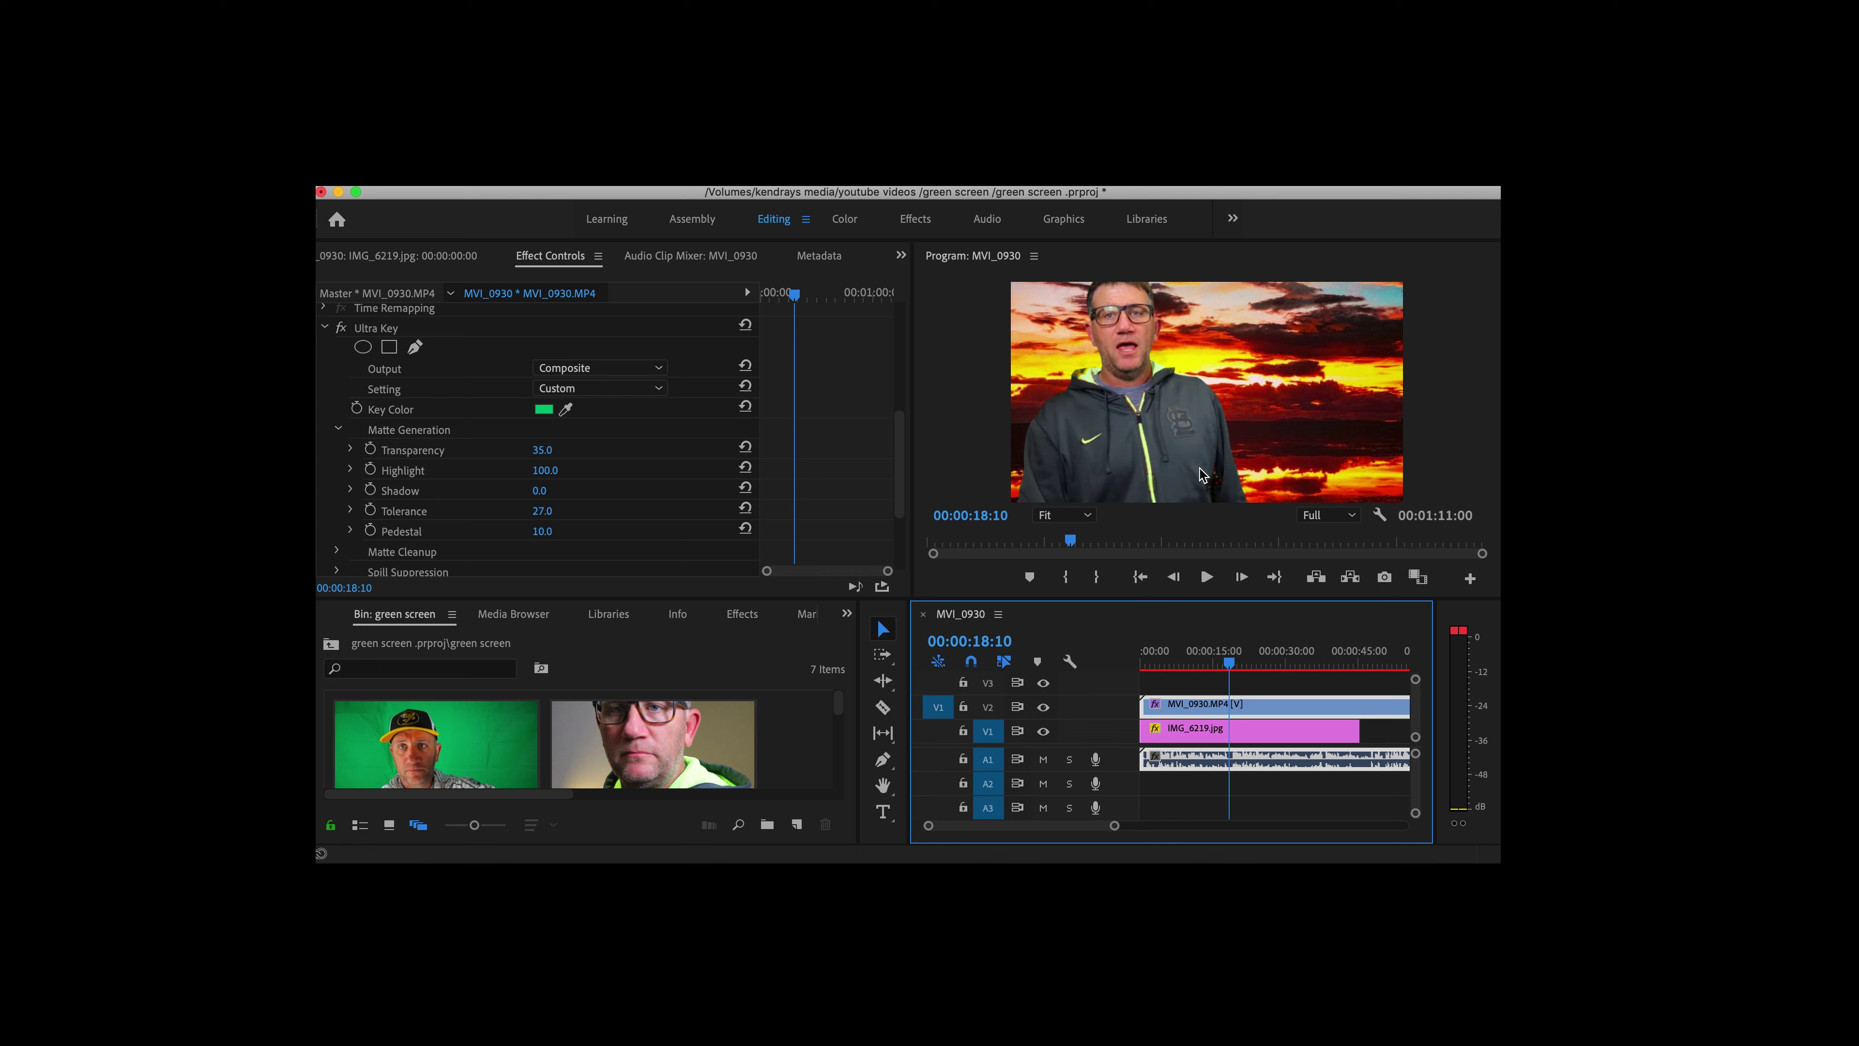